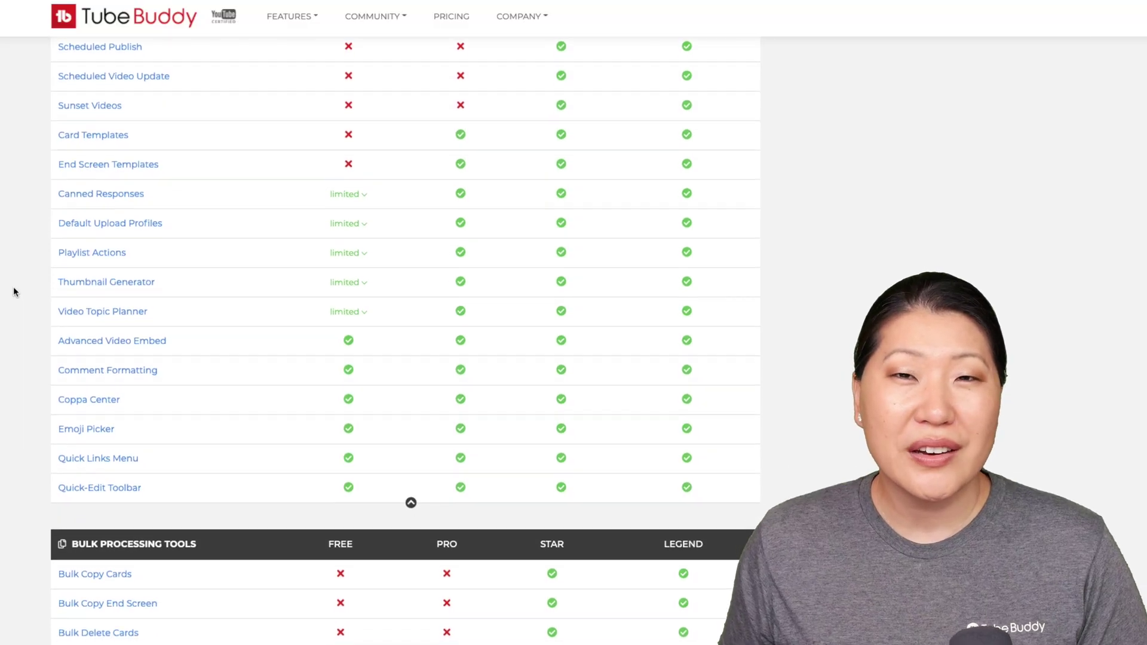
Step: Scroll the pricing comparison table down to the Data & Research Tools and Integrations rows
scroll(15, 291, "down", 2)
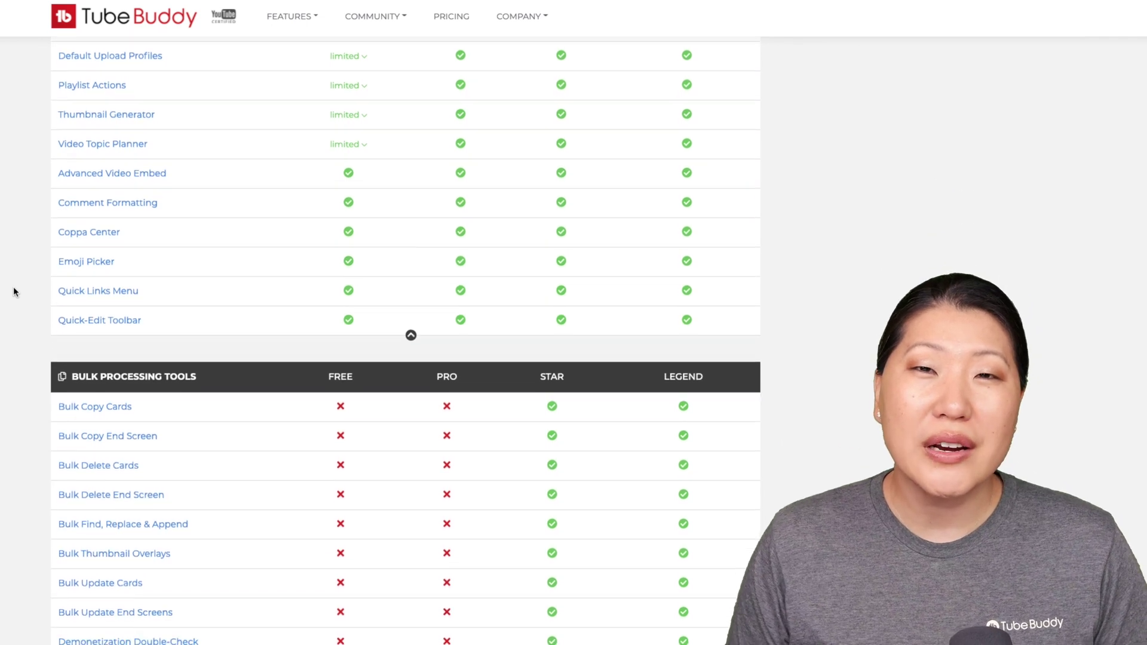
scroll(14, 292, "down", 1)
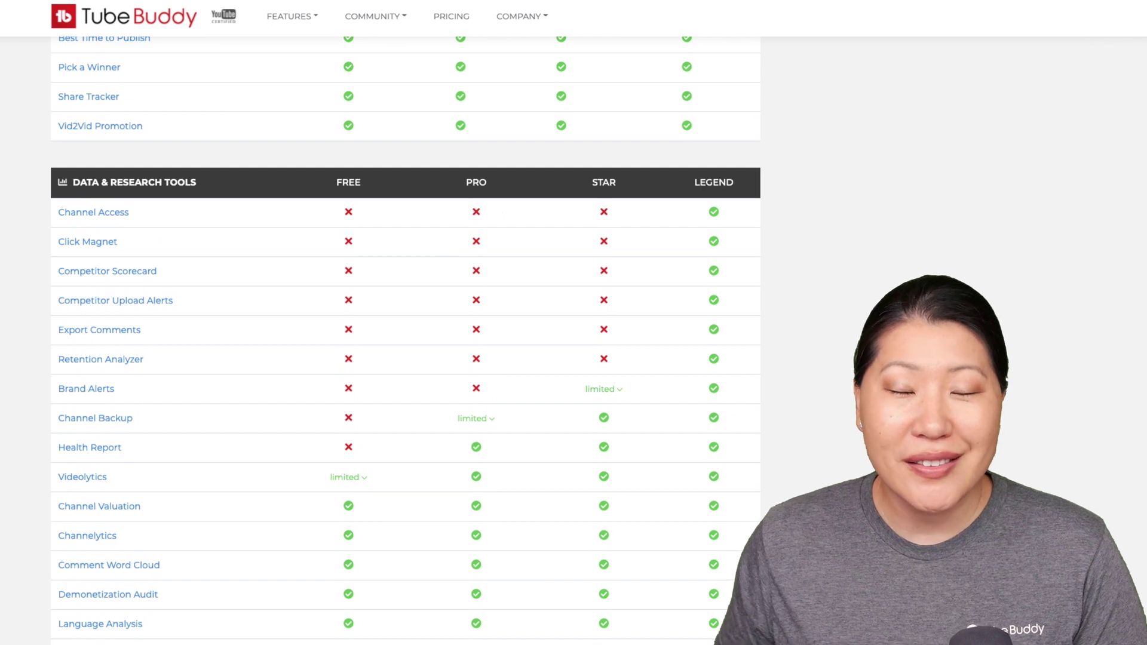
scroll(398, 347, "down", 2)
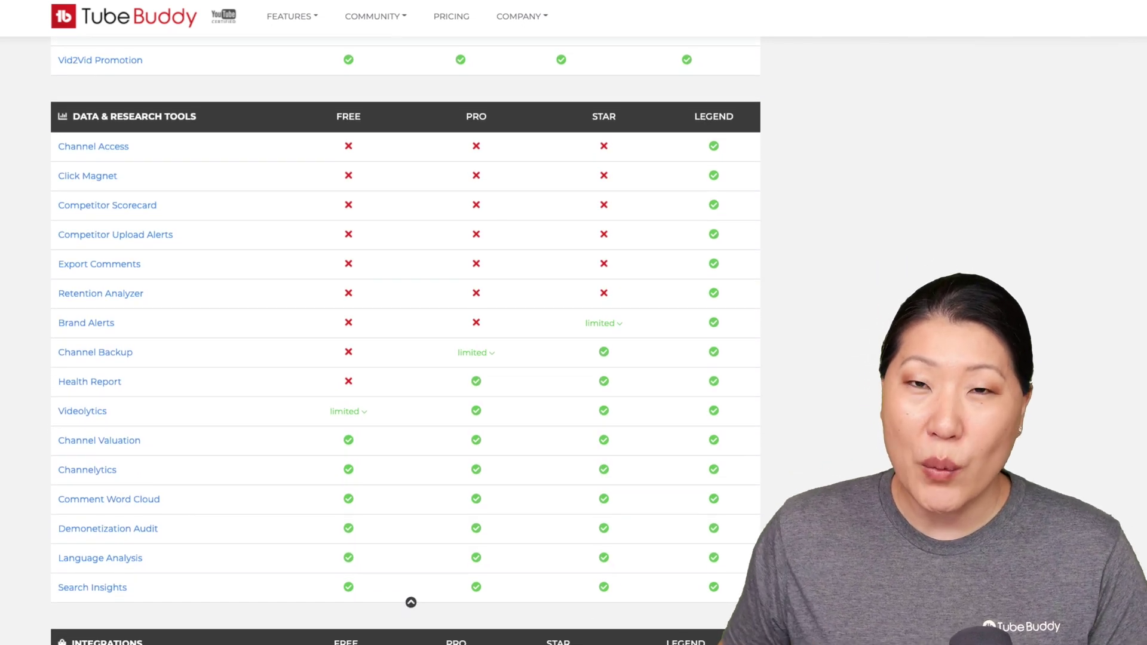
scroll(405, 334, "down", 6)
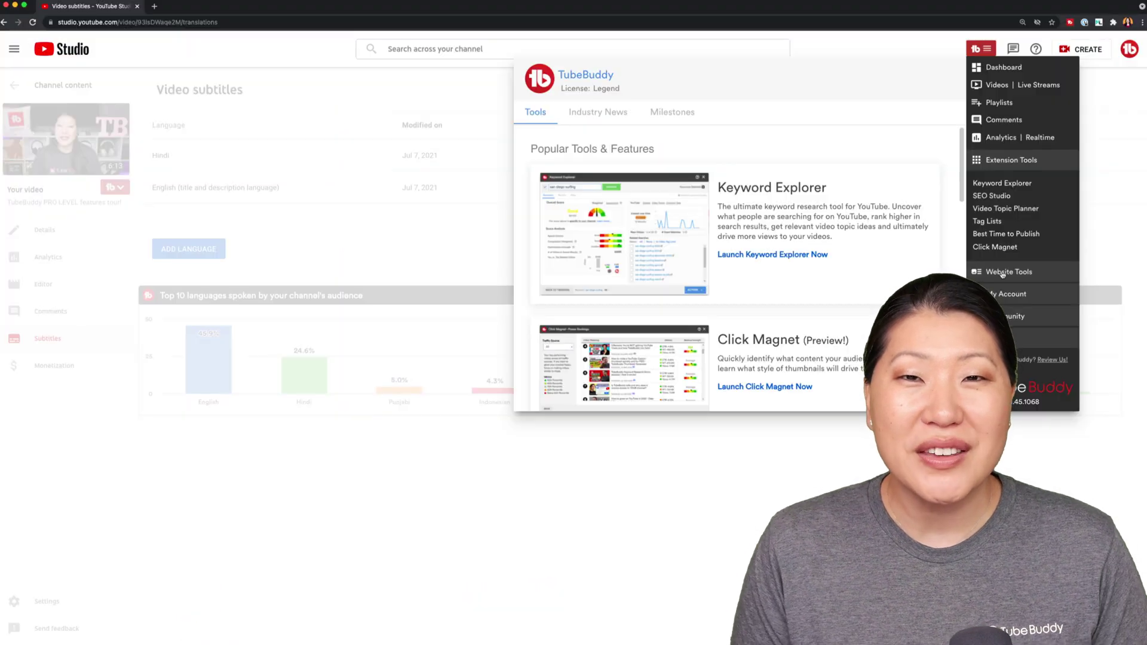
Step: Open A/B Tests from Website Tools and review past thumbnail tests with their CTR differences
left_click(1002, 272)
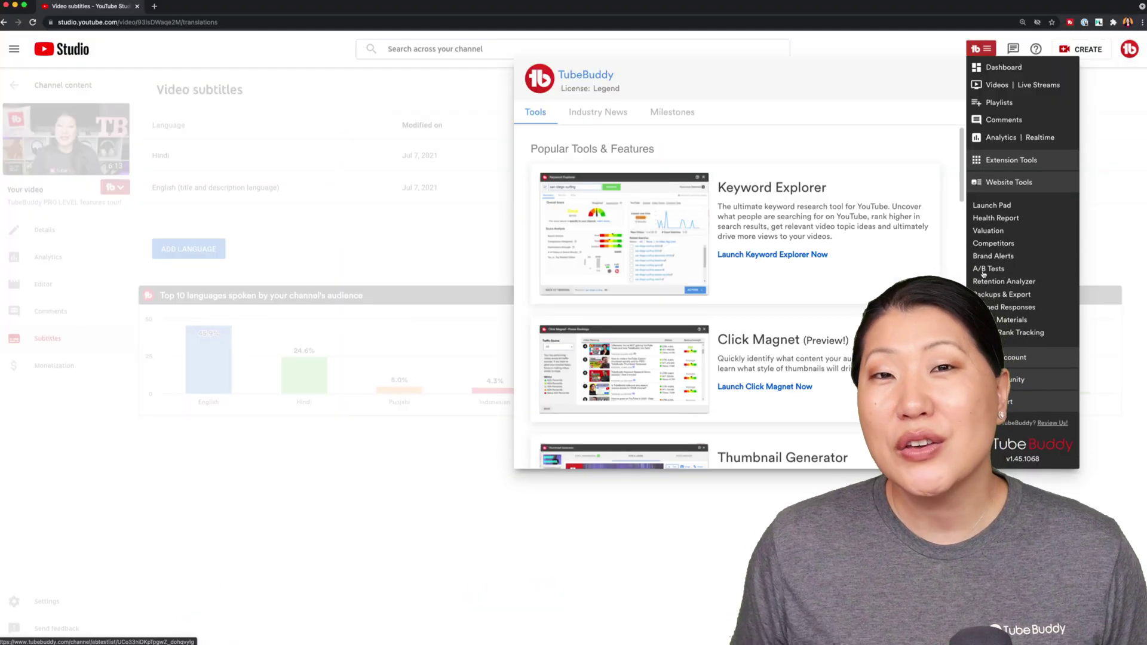
left_click(984, 270)
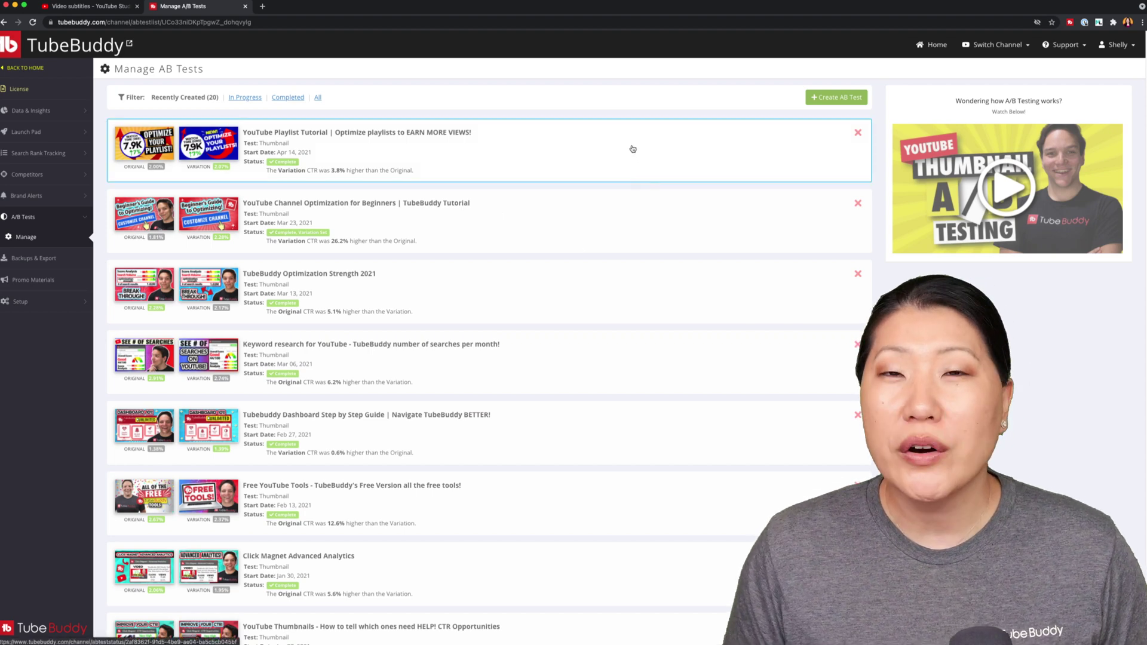
scroll(633, 149, "down", 5)
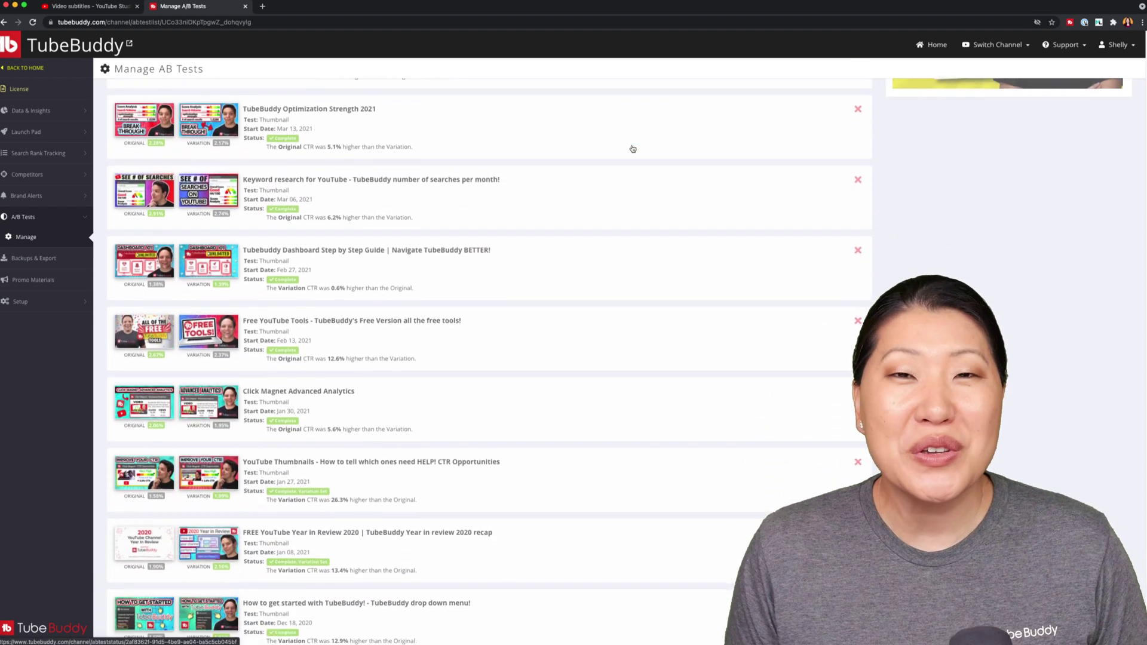
scroll(633, 149, "down", 6)
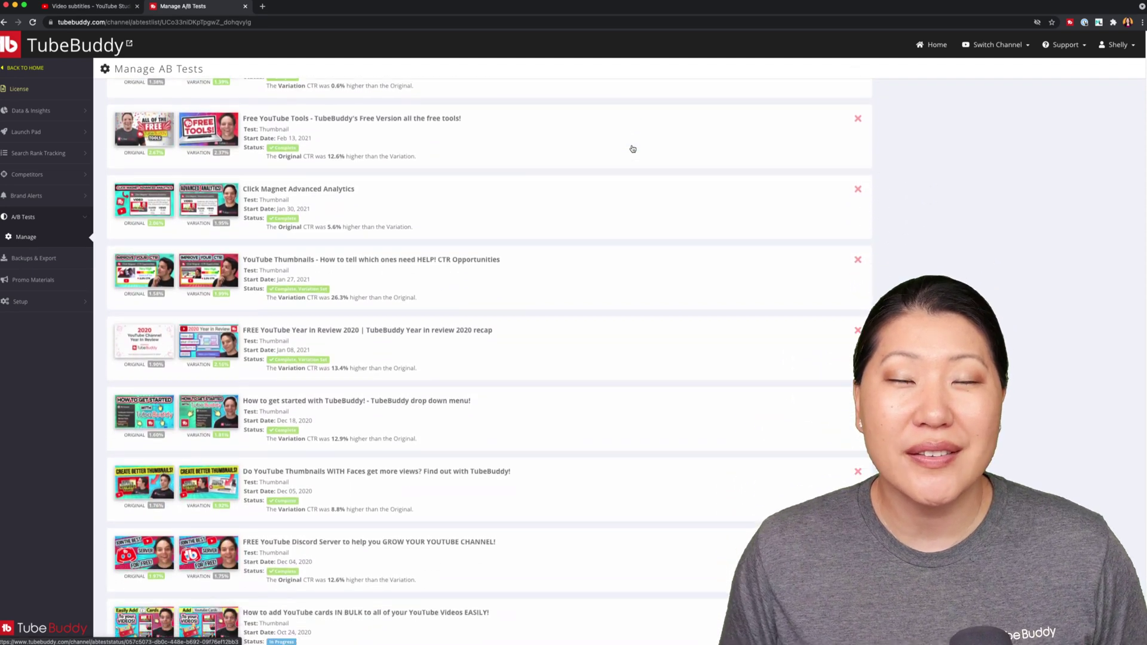
scroll(633, 149, "down", 5)
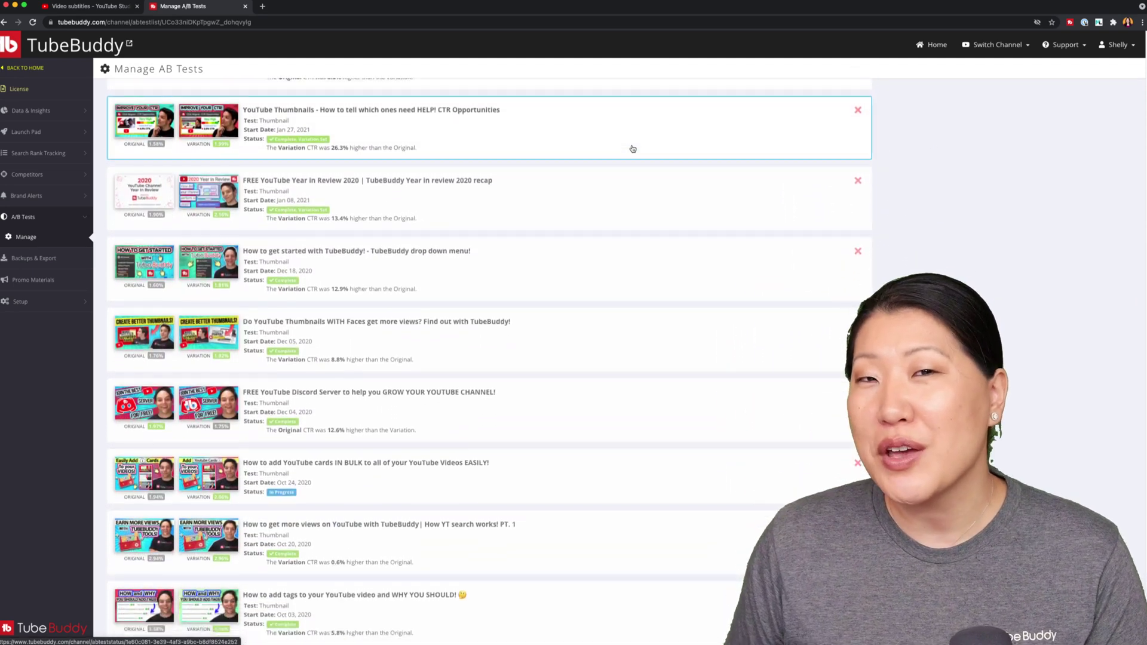
scroll(633, 149, "down", 8)
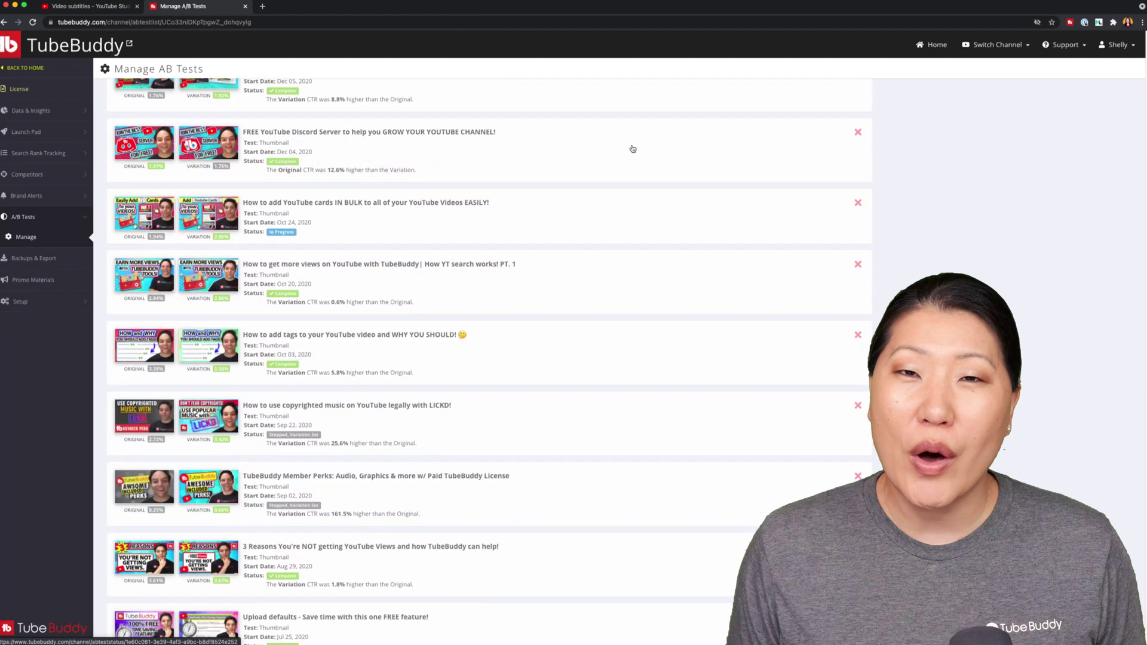
scroll(633, 149, "down", 4)
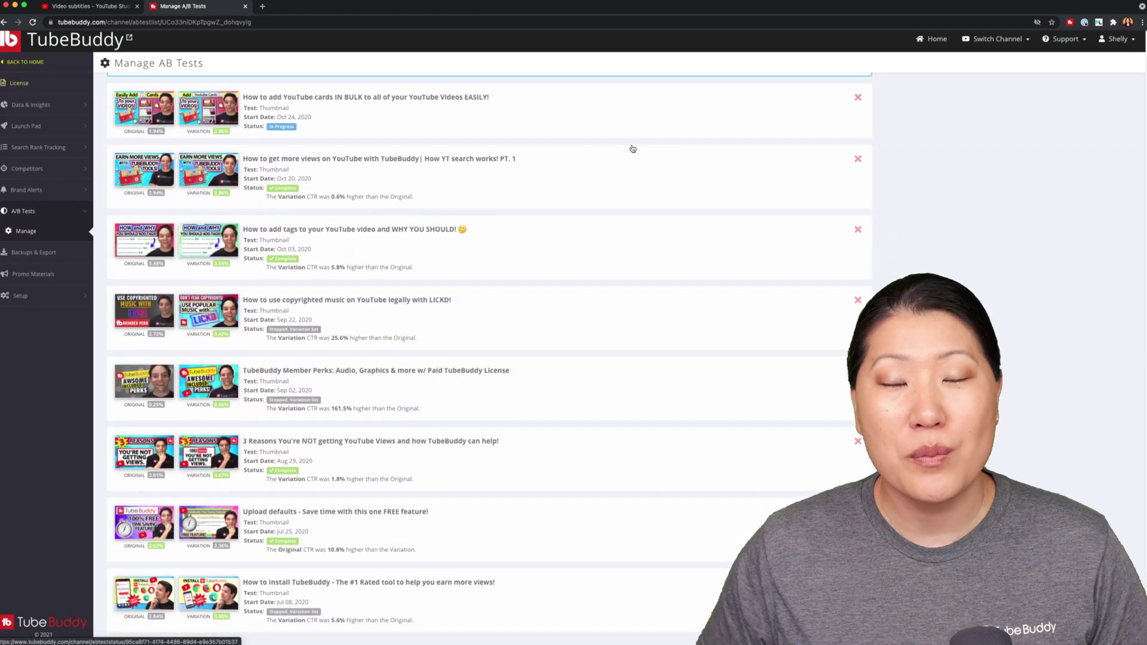
scroll(633, 149, "up", 1)
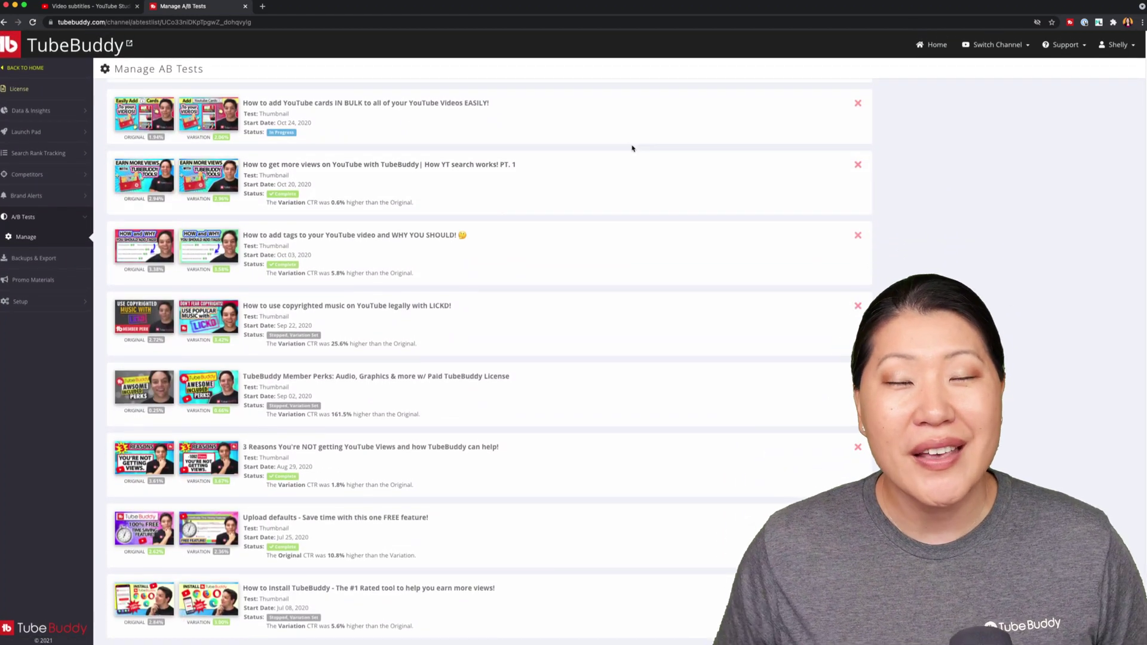
scroll(633, 149, "up", 3)
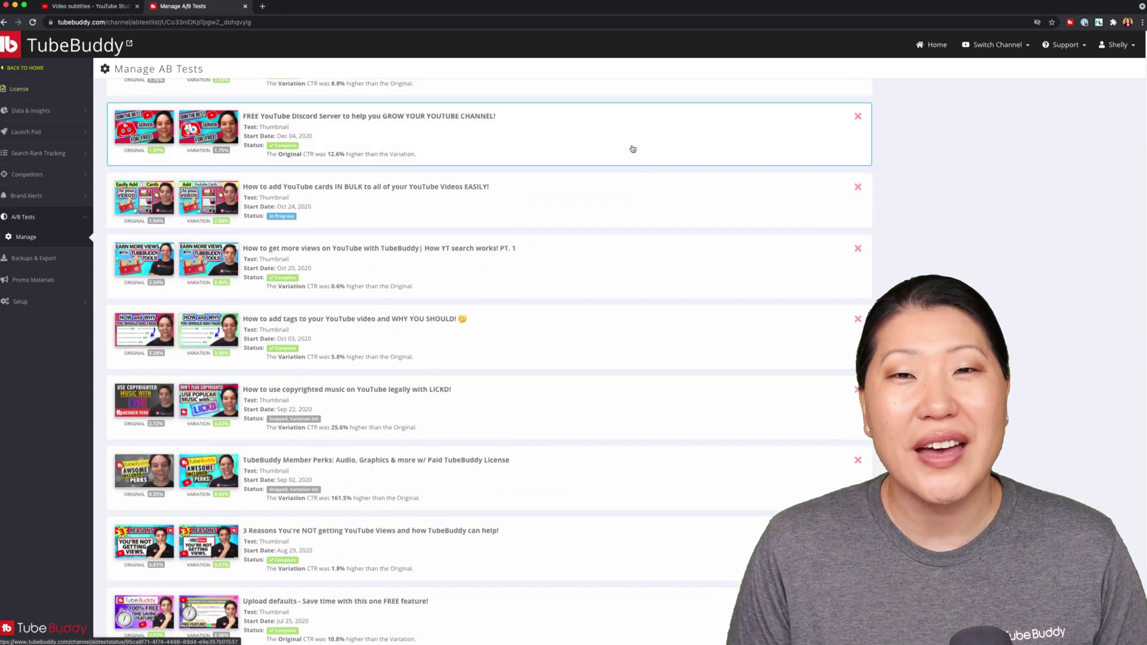
scroll(633, 148, "down", 3)
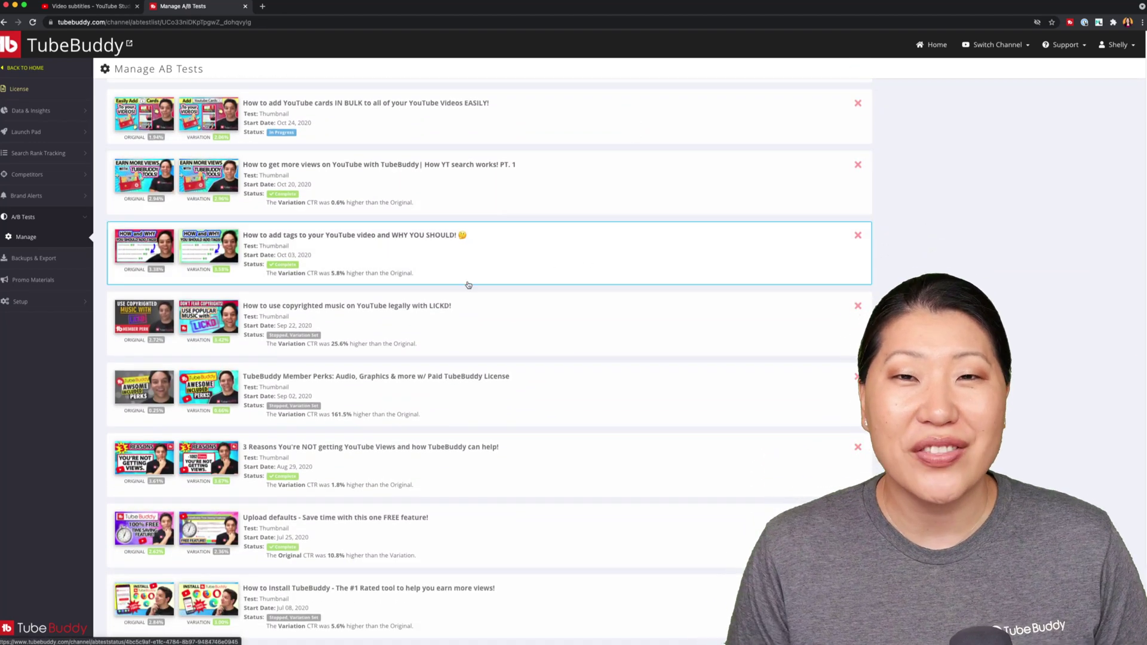
Step: View the LICKD test's A/B Test Status charts, then bring up TubeBuddy's per-video tools in Channel content
left_click(190, 316)
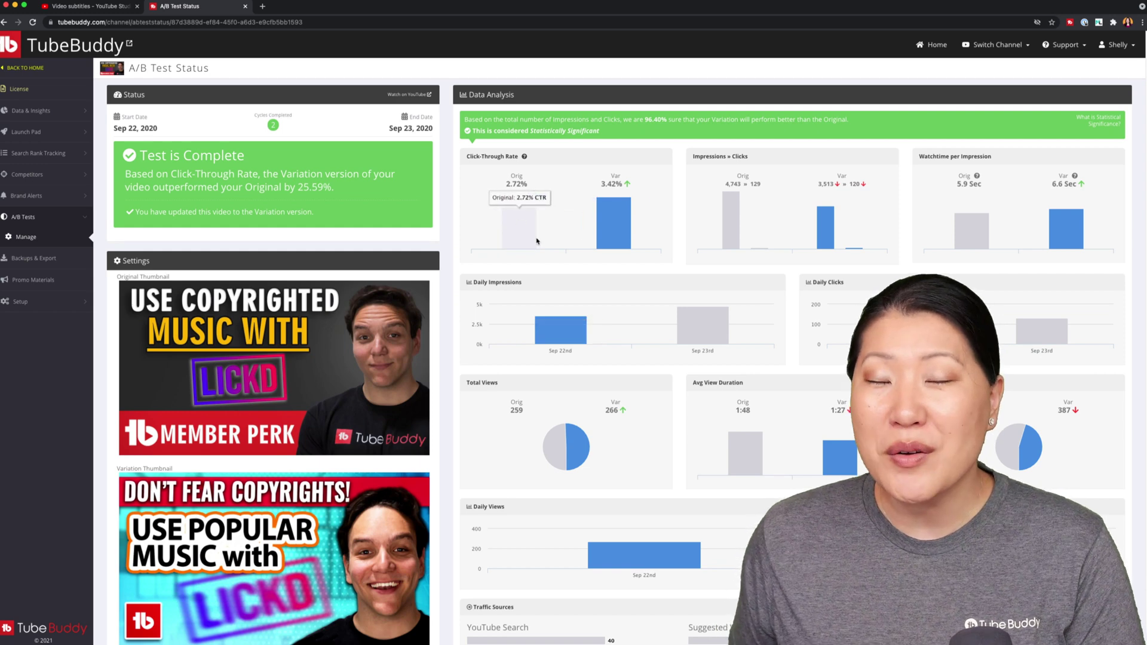
mouse_move(610, 238)
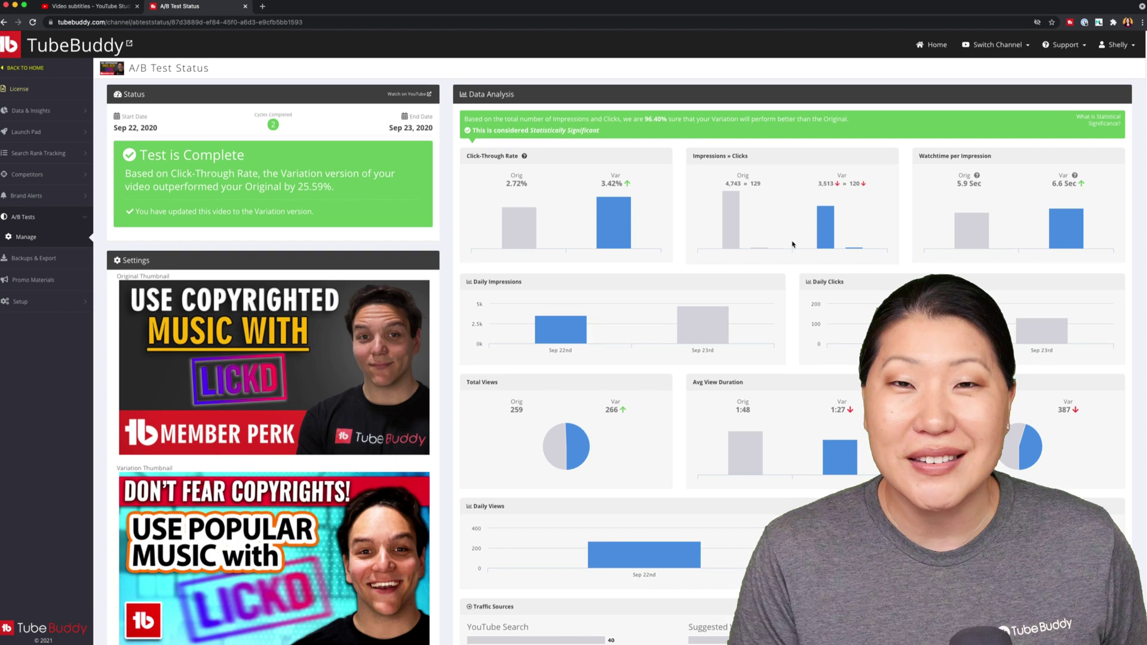
scroll(792, 233, "down", 3)
scroll(792, 244, "down", 1)
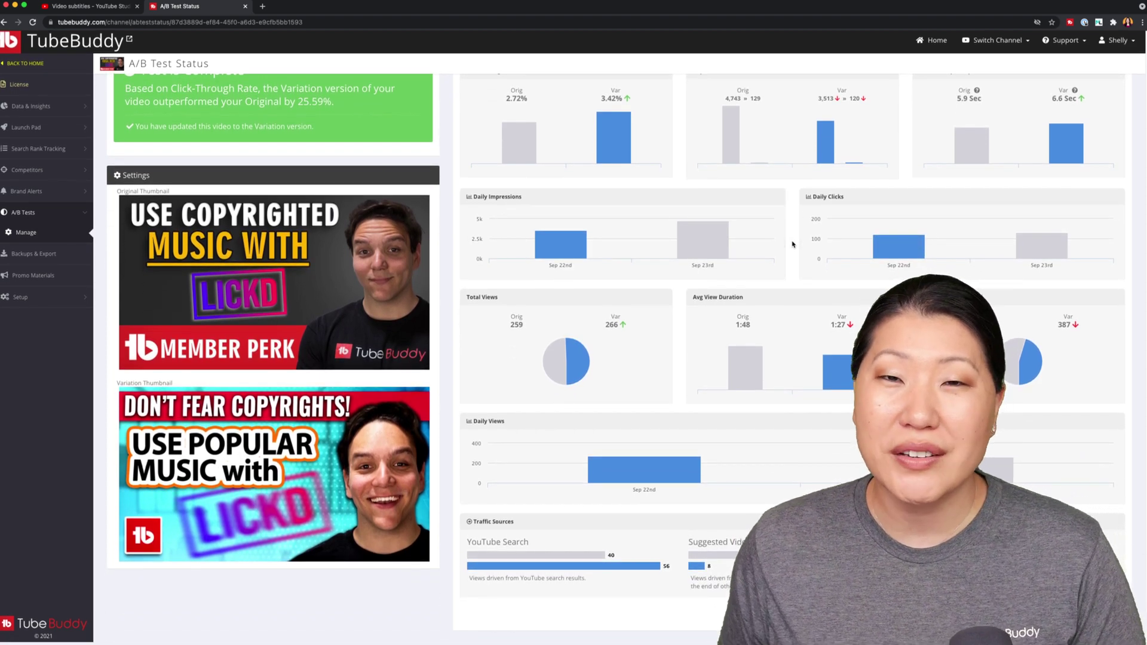
scroll(792, 244, "up", 3)
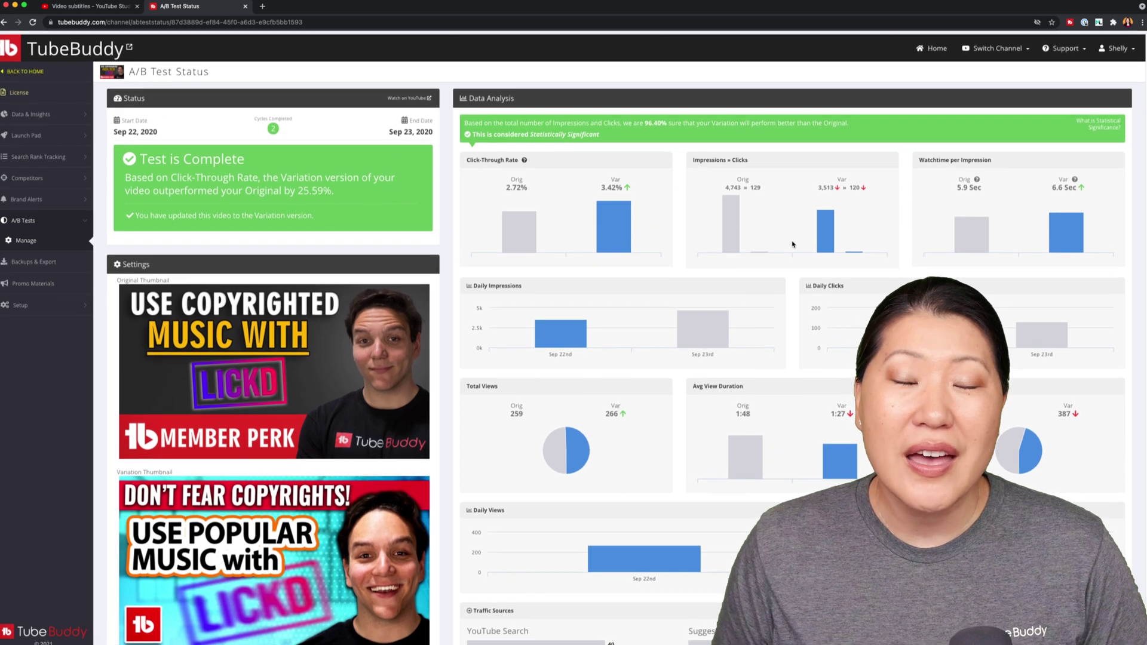
scroll(792, 243, "down", 1)
mouse_move(739, 198)
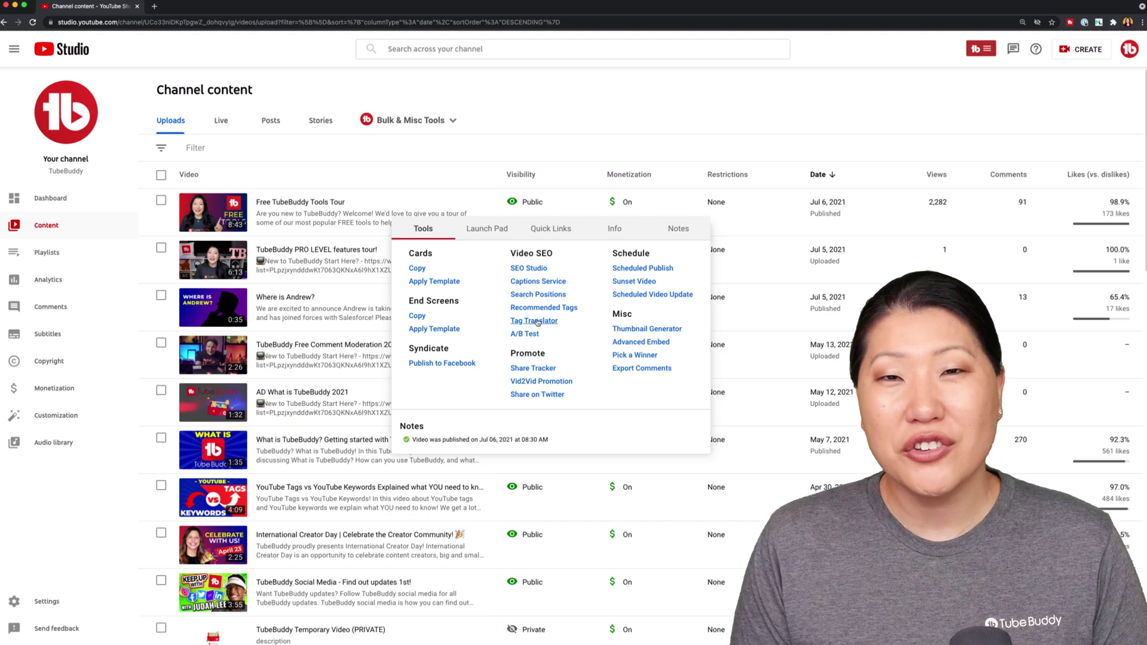
Step: Translate the Free TubeBuddy Tools Tour video's tags into Hindi with the Tag Translator
left_click(538, 323)
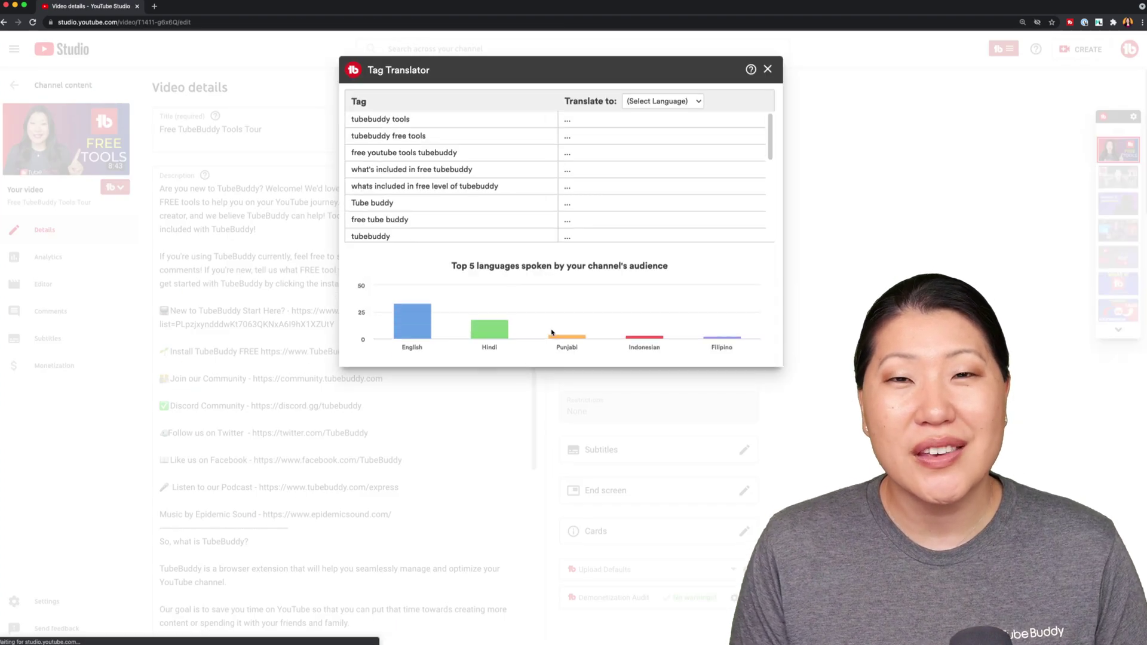
left_click(691, 103)
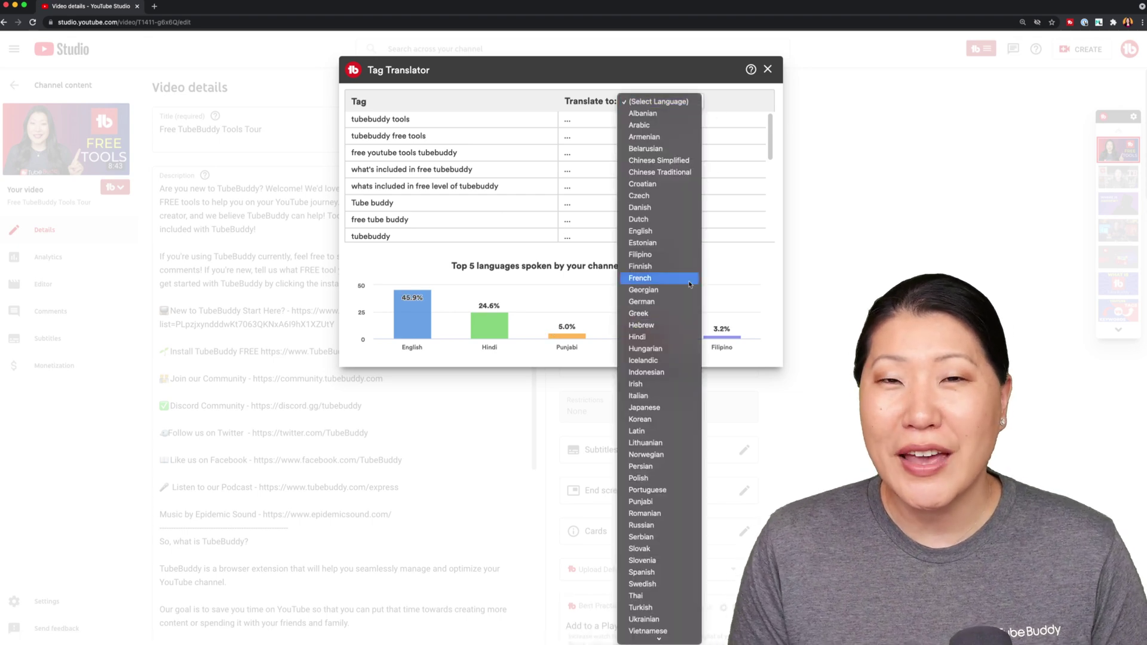
left_click(676, 336)
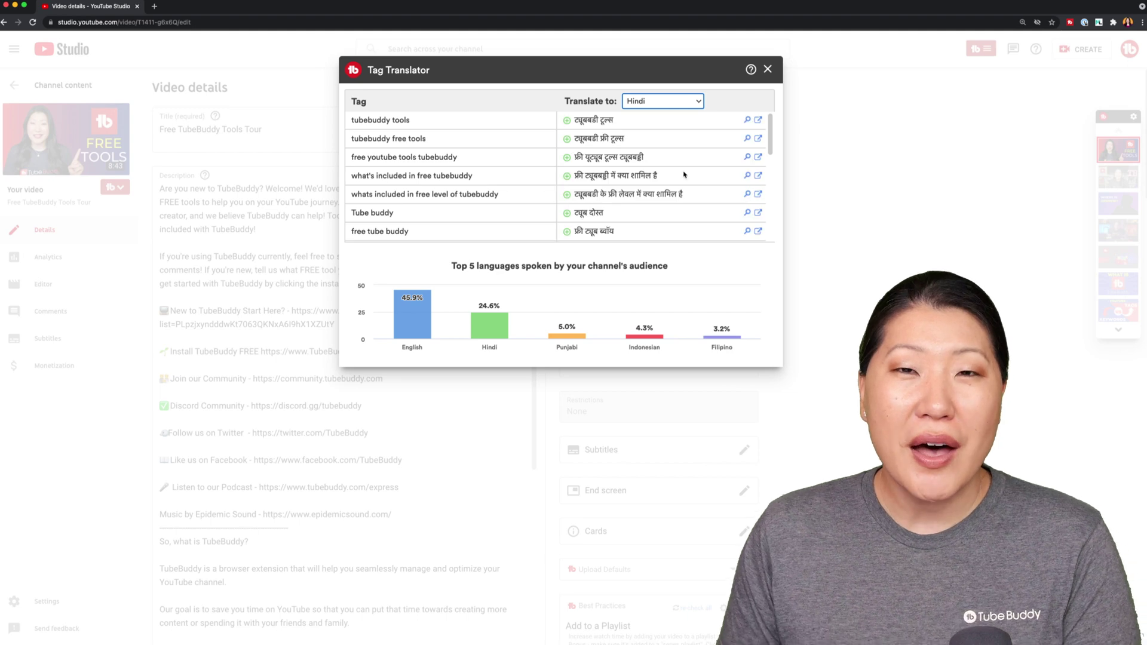
Step: Review the Hindi-translated tags and search YouTube for one of them
scroll(698, 141, "down", 5)
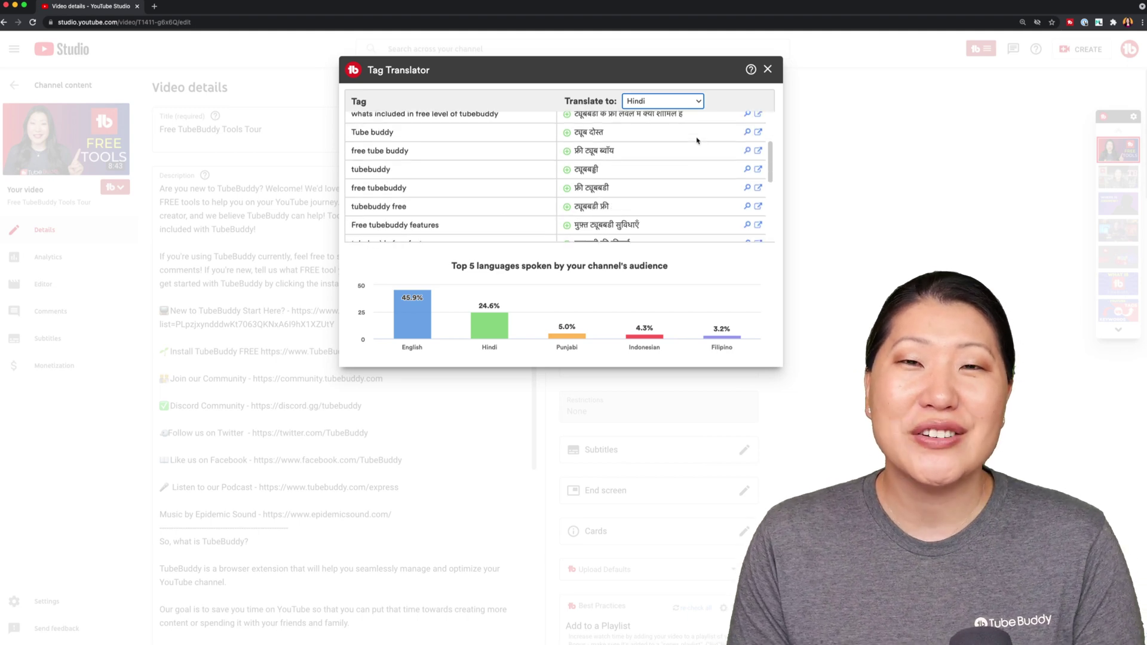
scroll(698, 141, "down", 2)
scroll(697, 141, "up", 10)
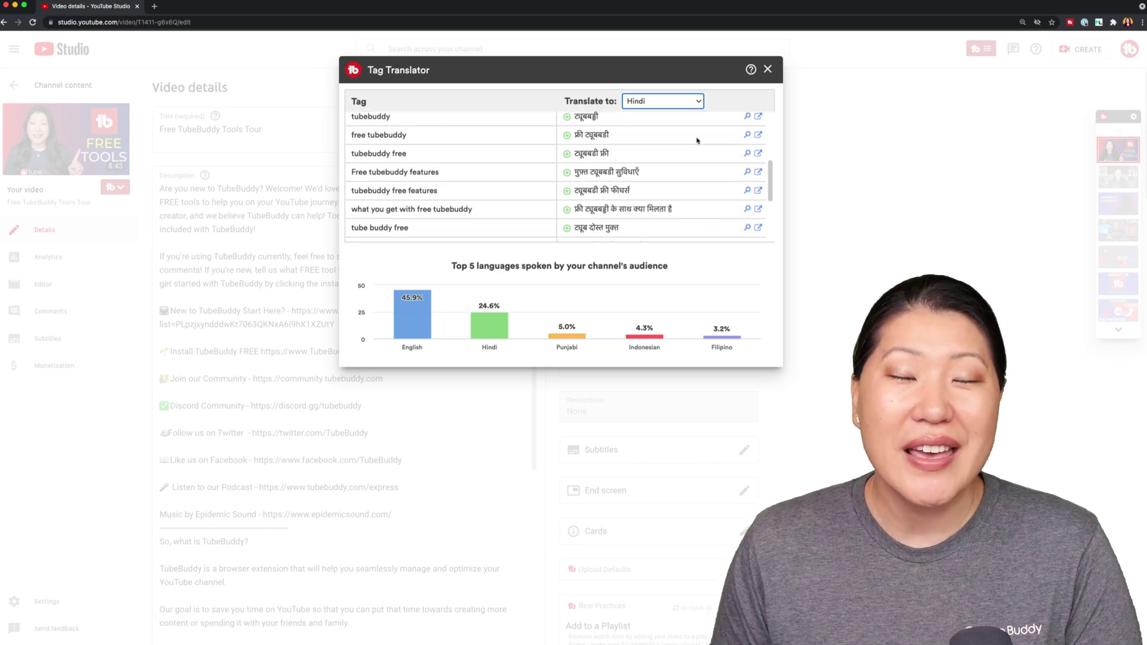
scroll(697, 141, "up", 1)
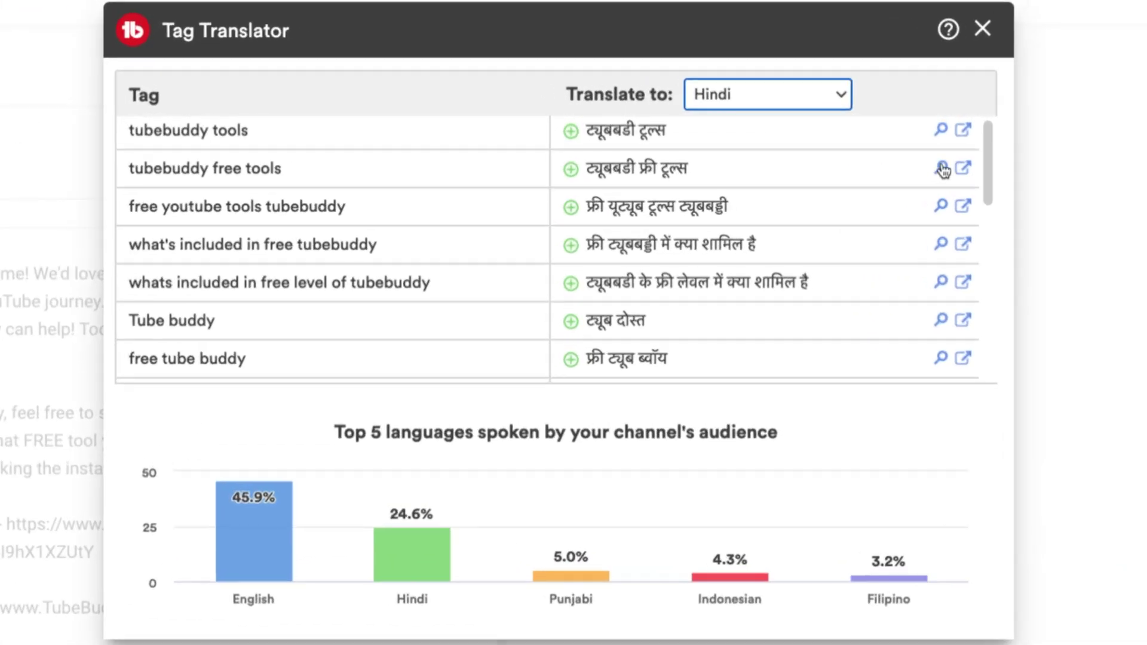
left_click(943, 169)
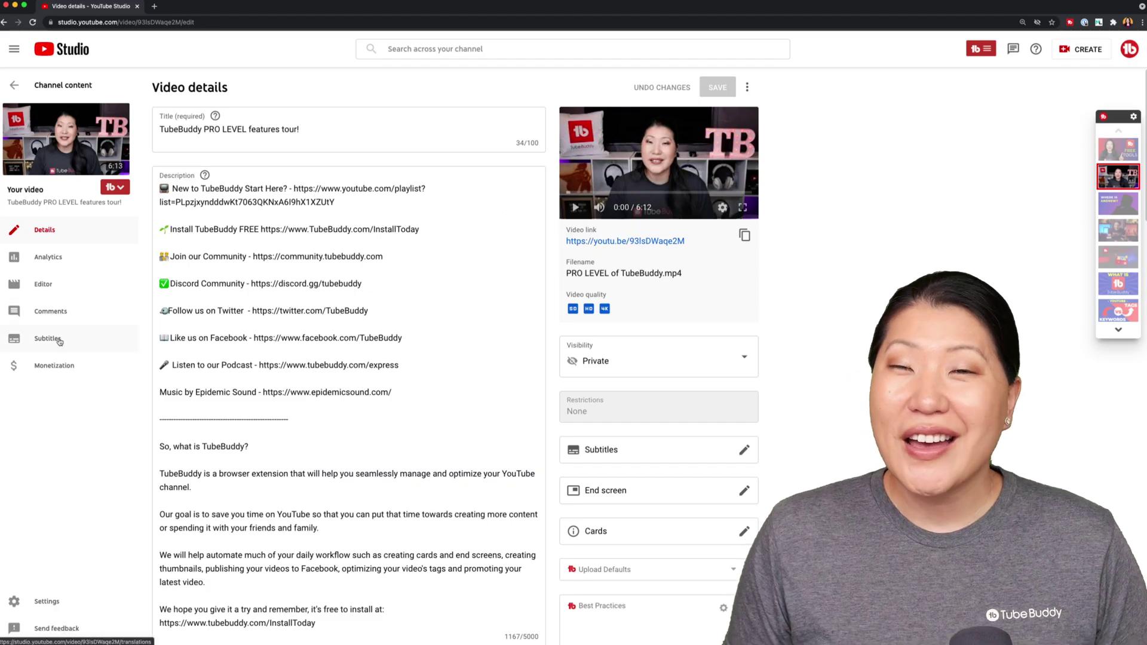
Step: Add Hindi as a subtitle language and auto-translate the title and description into Hindi
left_click(59, 342)
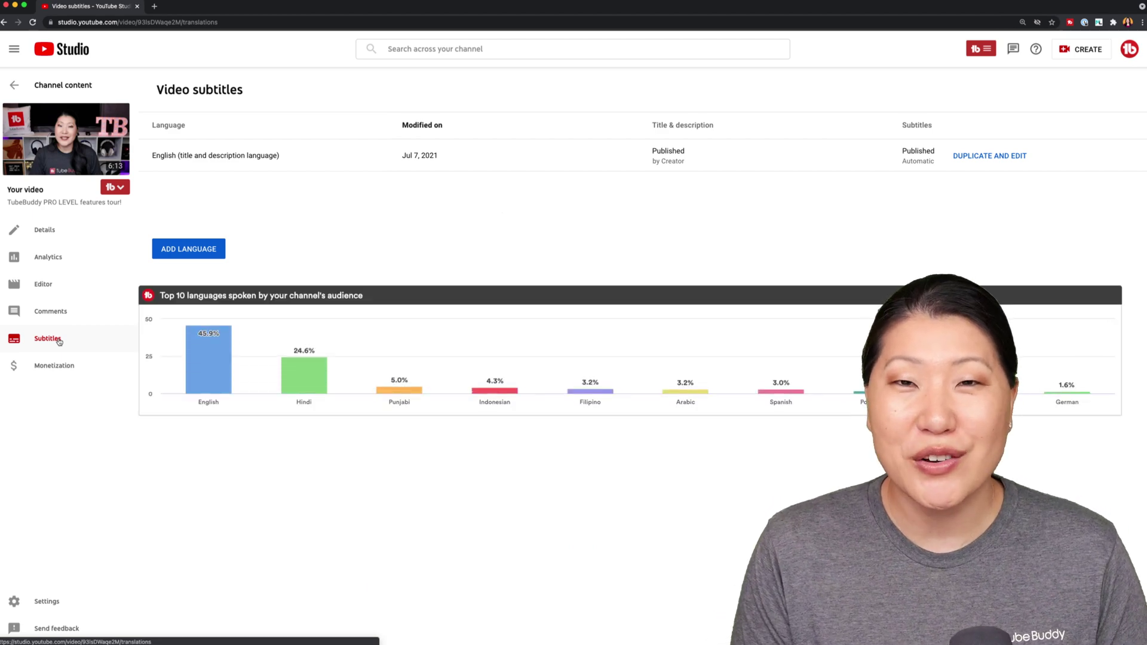
left_click(199, 255)
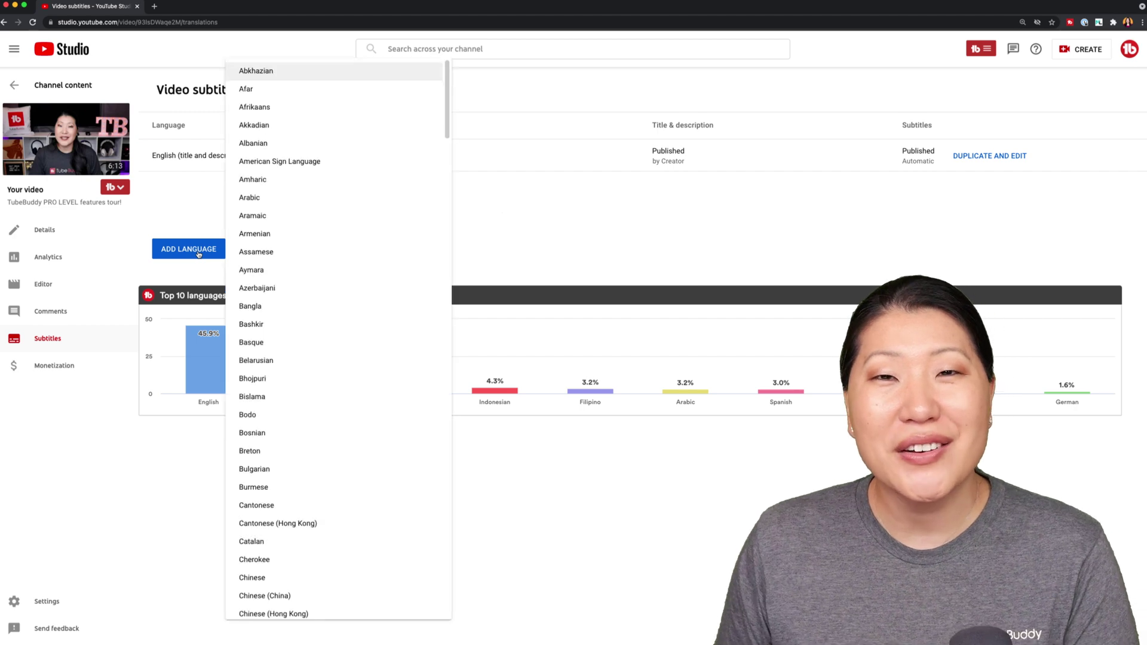
key("h")
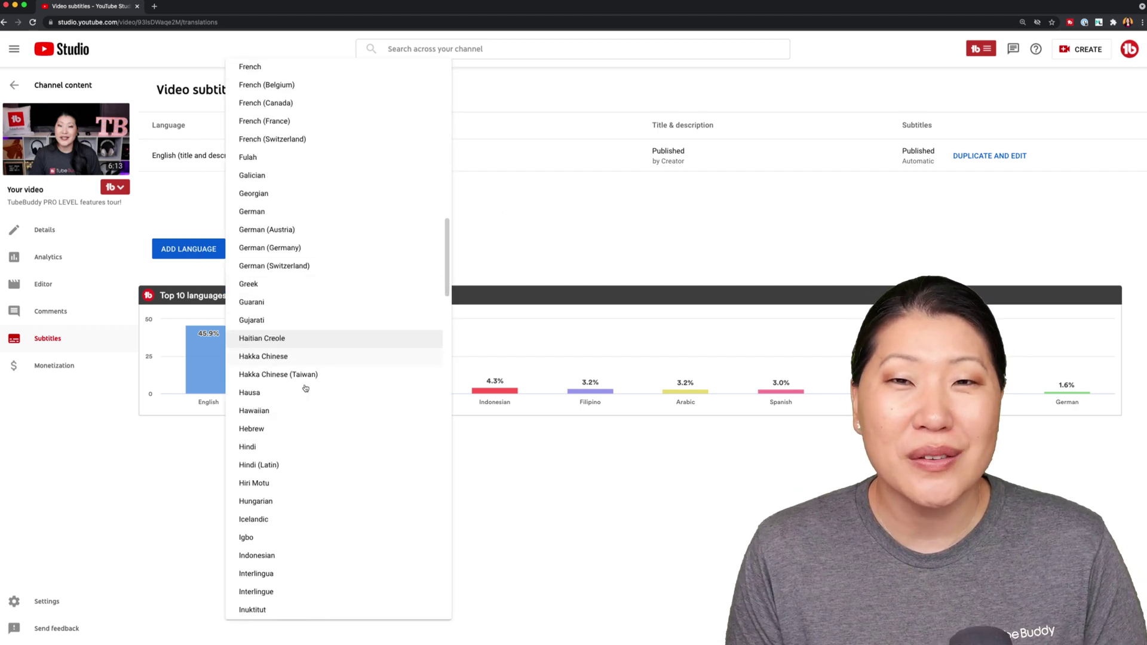
left_click(309, 447)
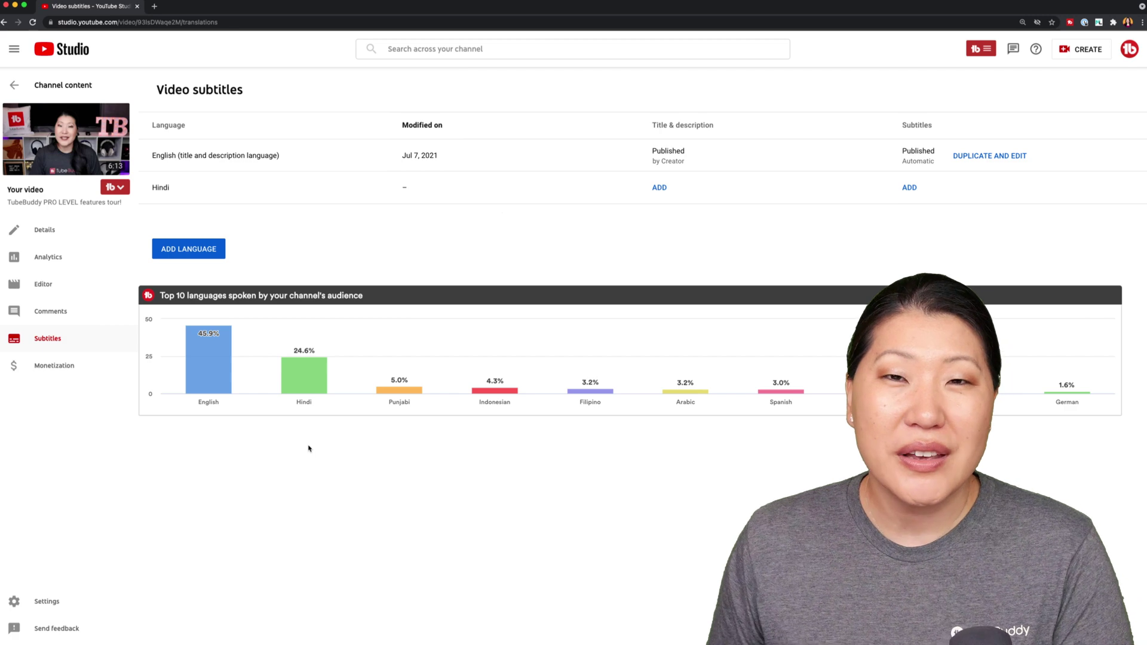
left_click(660, 189)
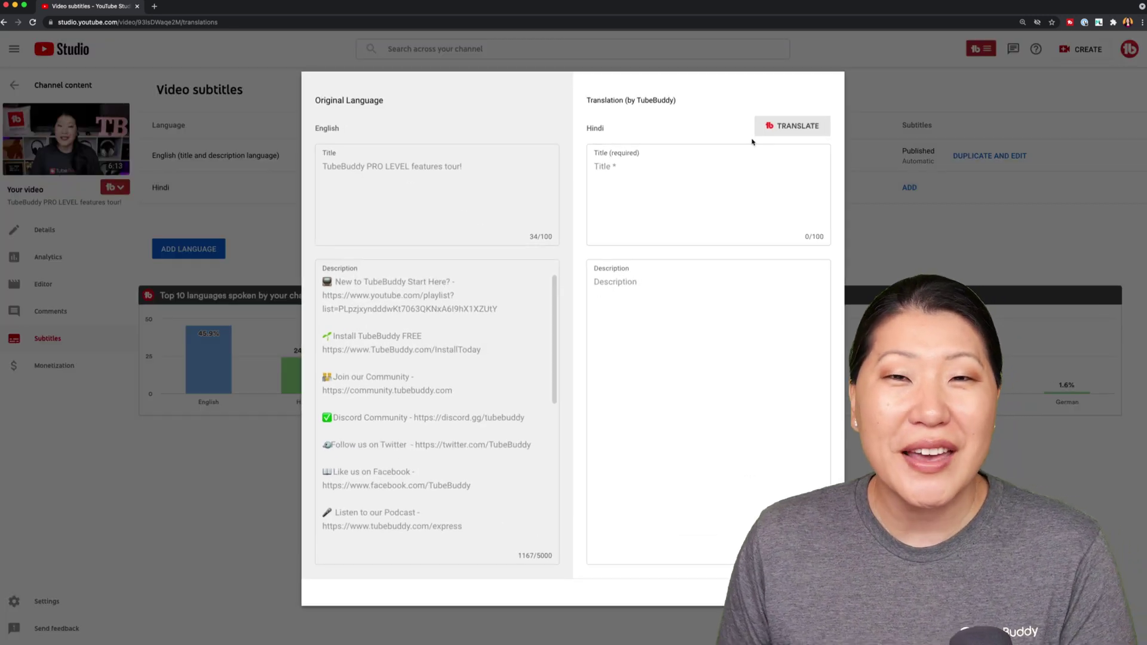
left_click(801, 128)
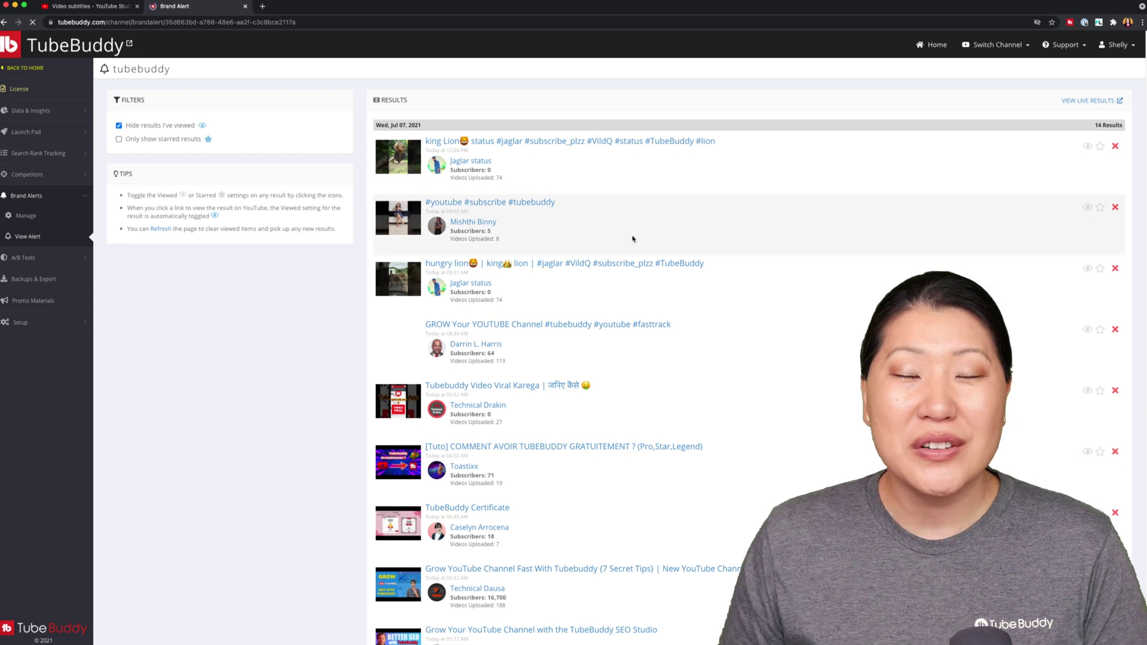
Step: Scroll through the Brand Alert results for videos mentioning 'tubebuddy'
scroll(720, 229, "down", 5)
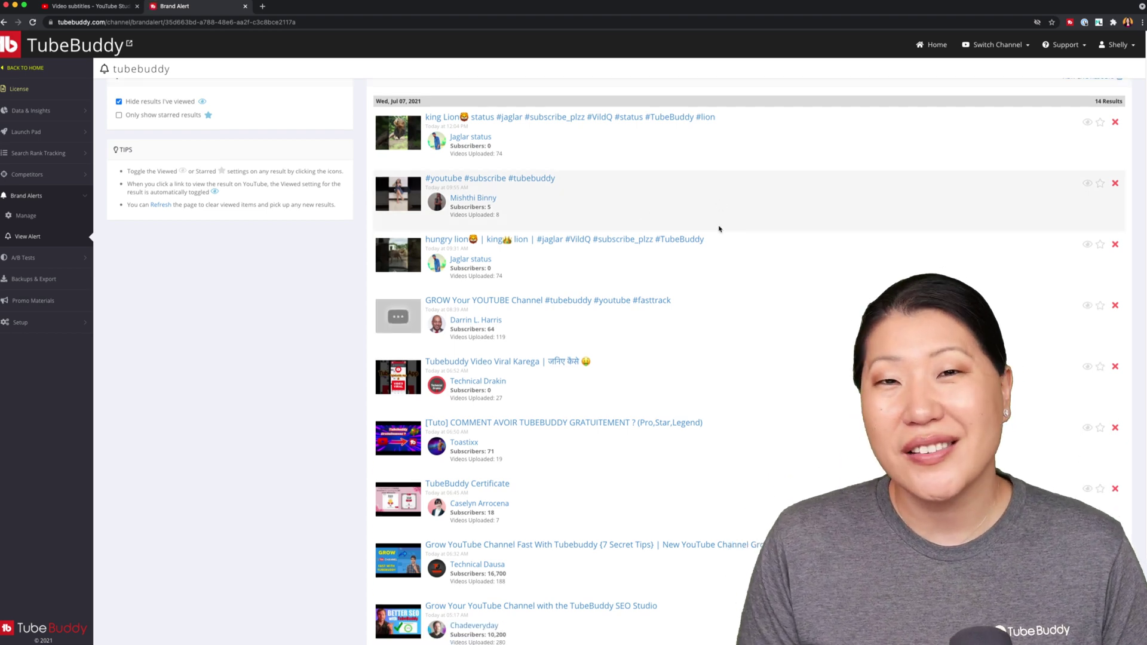
scroll(720, 229, "down", 6)
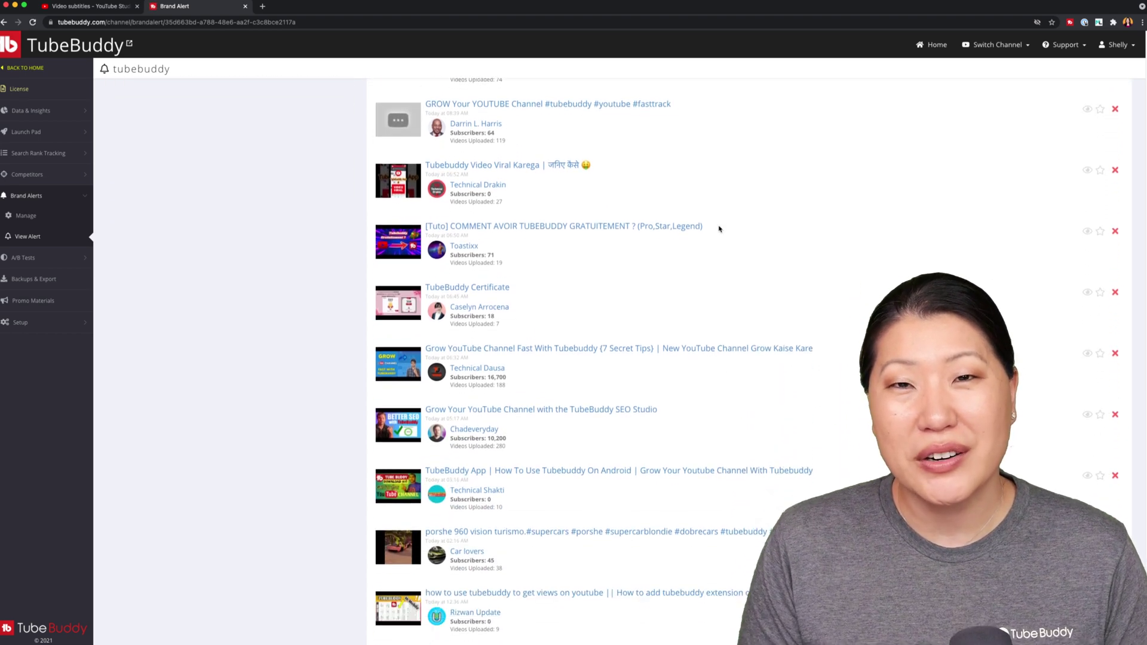
scroll(719, 228, "down", 7)
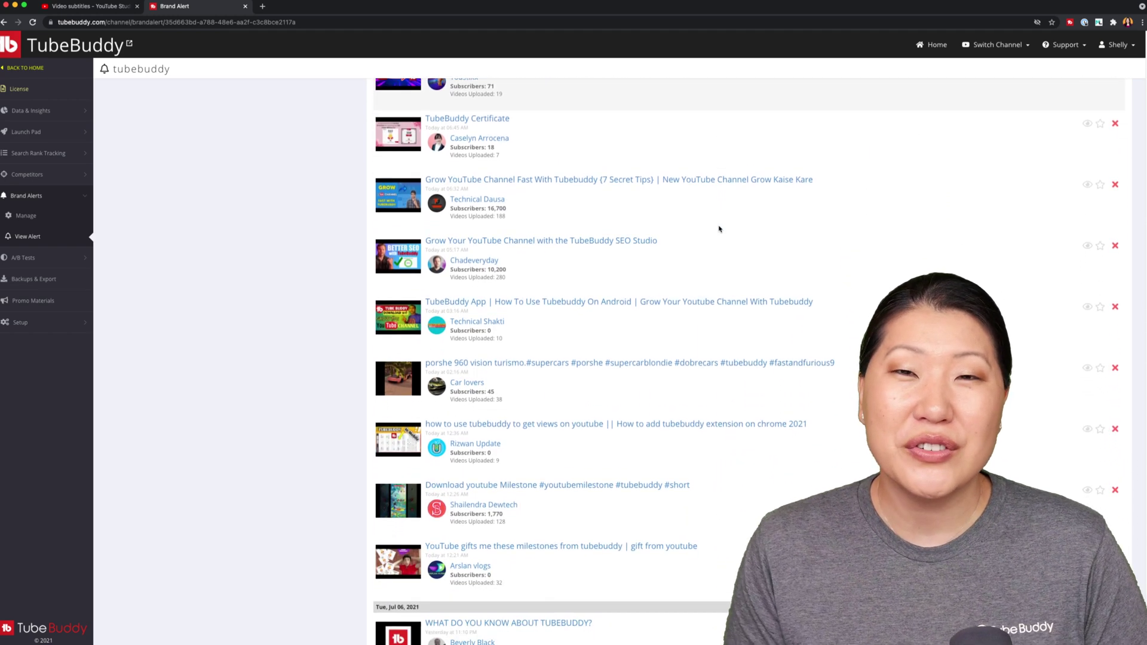
scroll(720, 229, "down", 6)
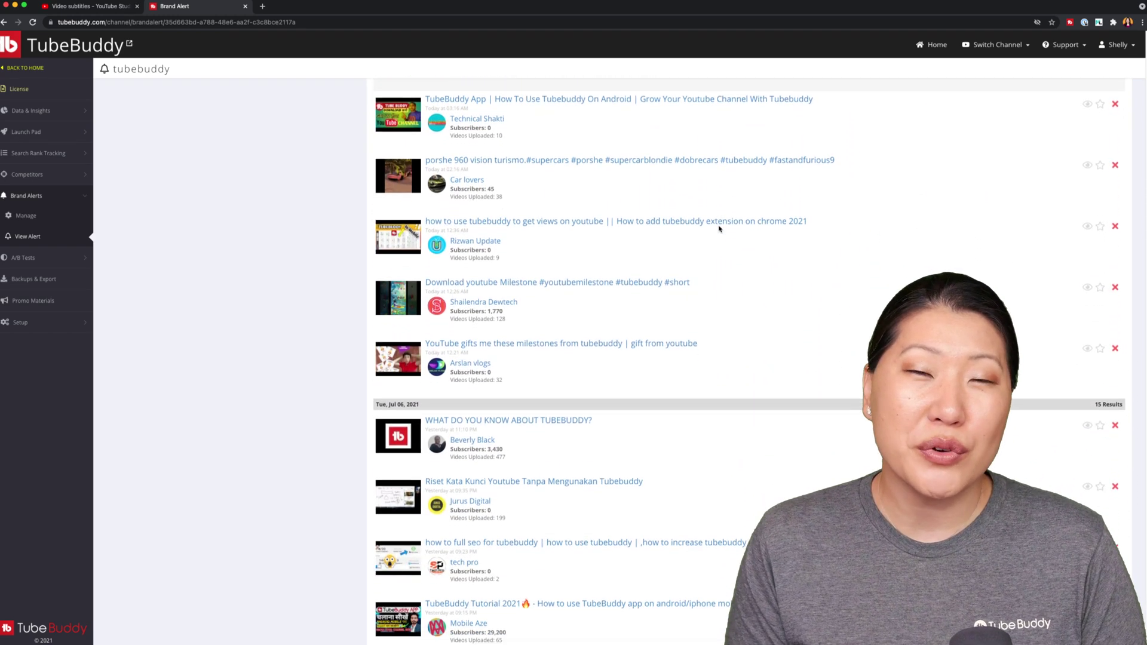
scroll(720, 229, "down", 6)
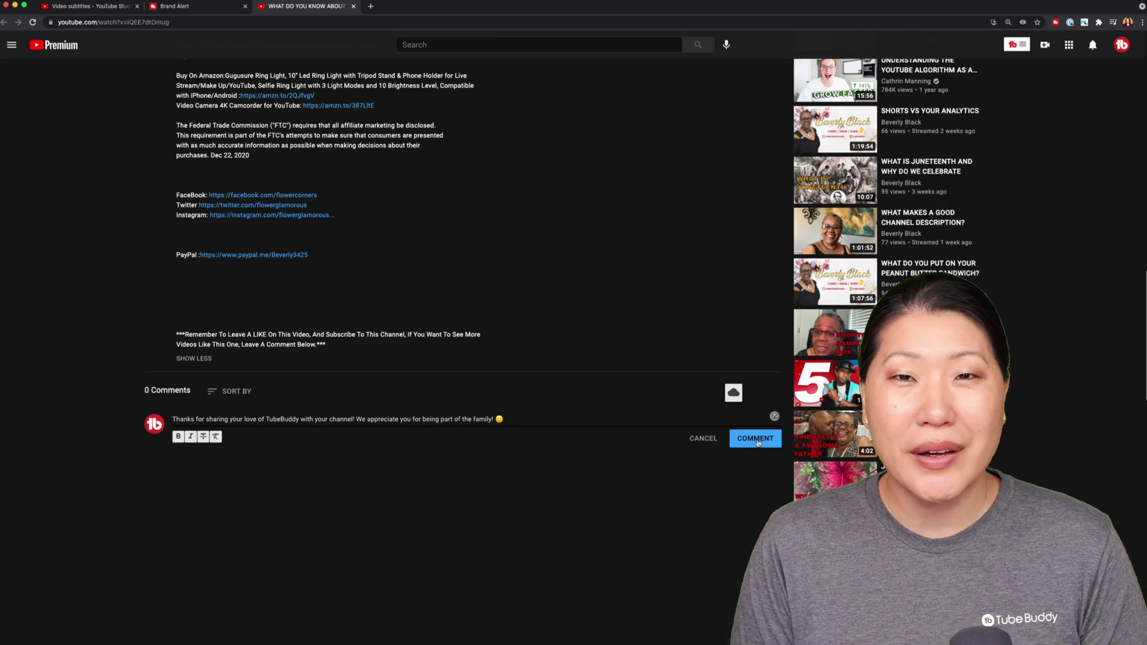
Step: Post the comment 'thanks for watching this!' on a video mentioning TubeBuddy
left_click(757, 439)
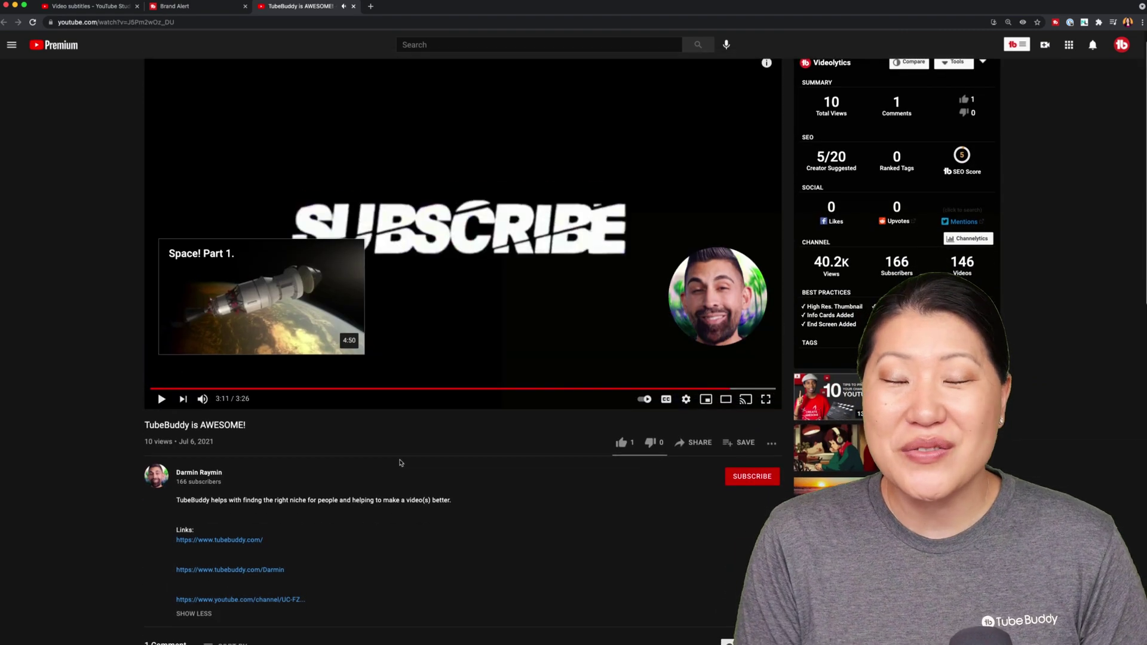
scroll(257, 395, "down", 7)
left_click(193, 260)
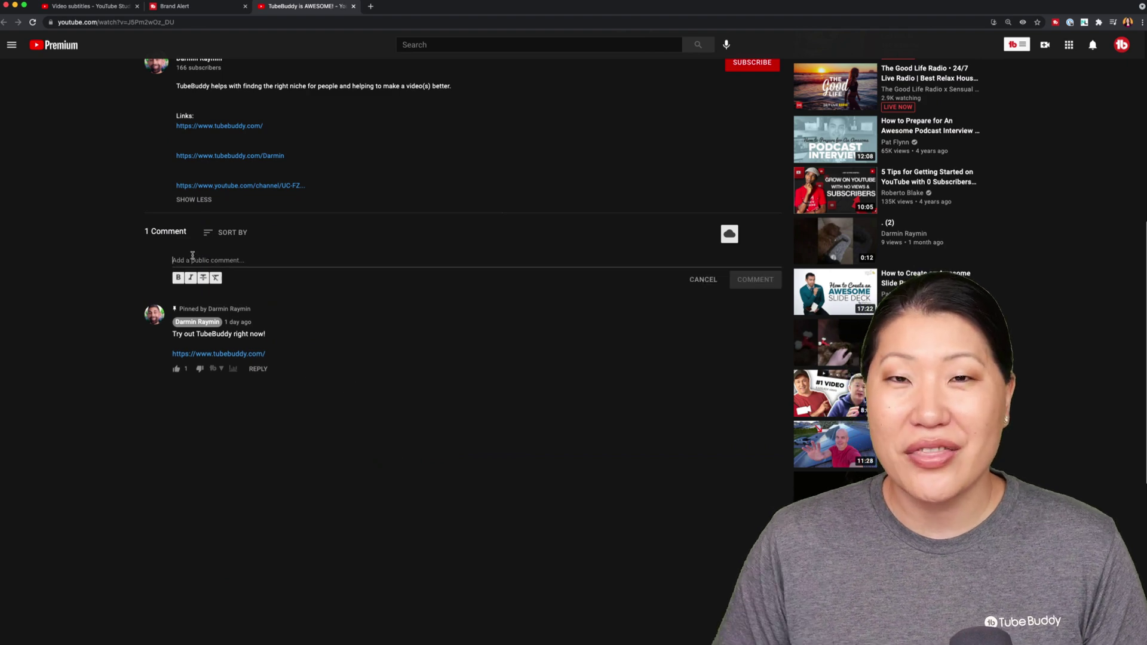
type("thanks for watching this!")
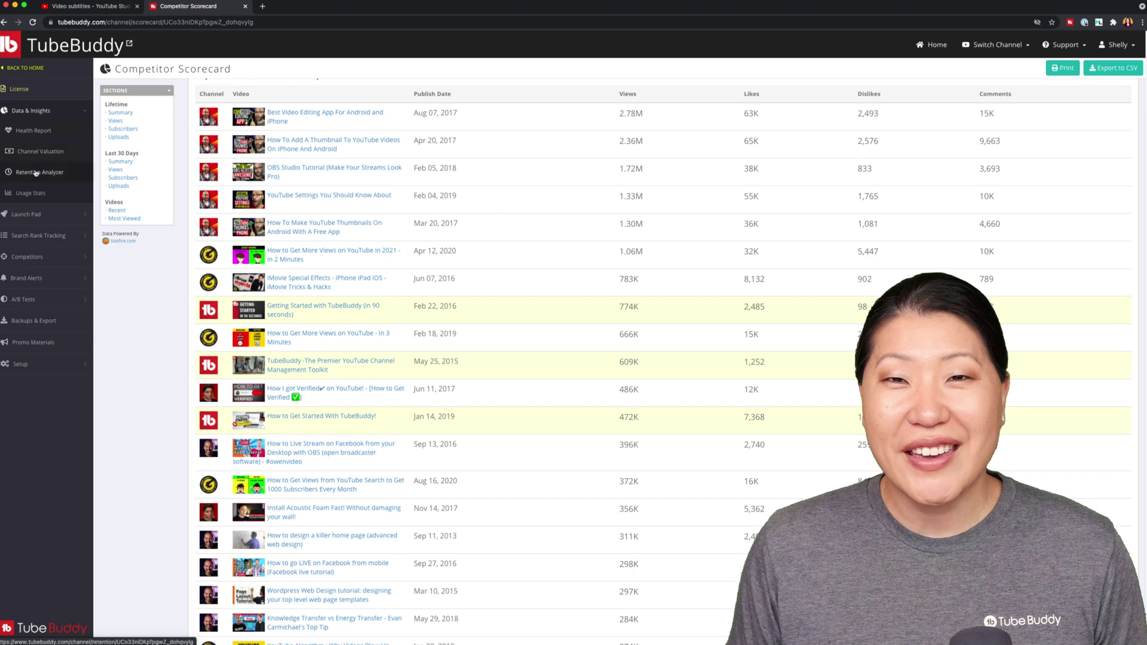
Step: Review the channel's Retention Analyzer, then show the Brand Alerts tool options
left_click(36, 174)
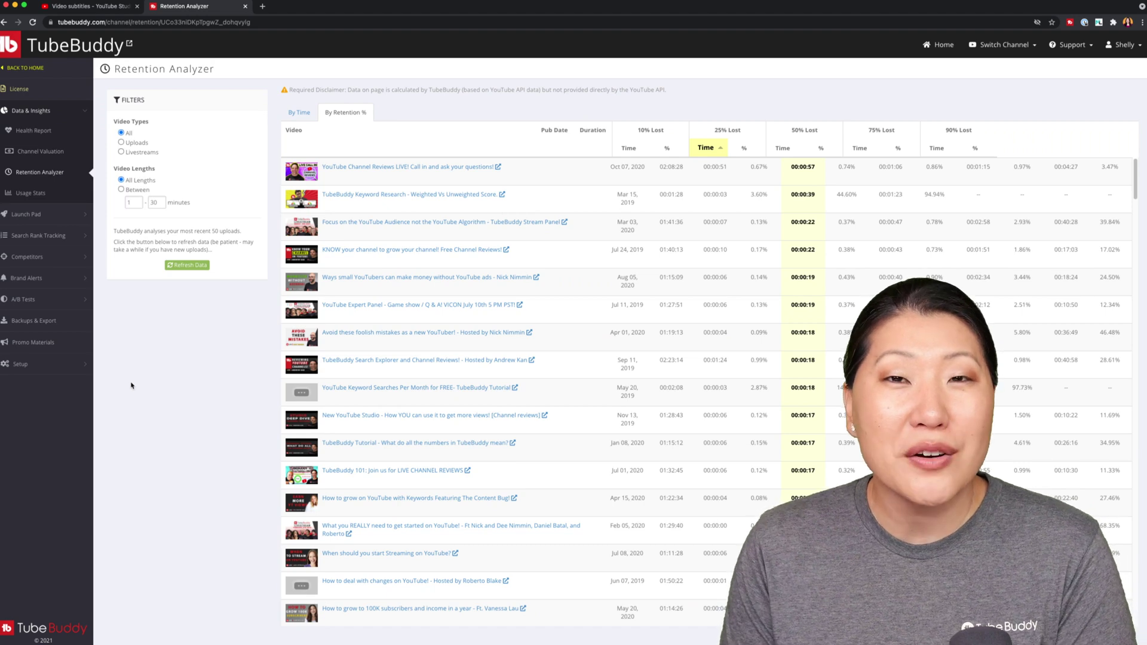
left_click(35, 279)
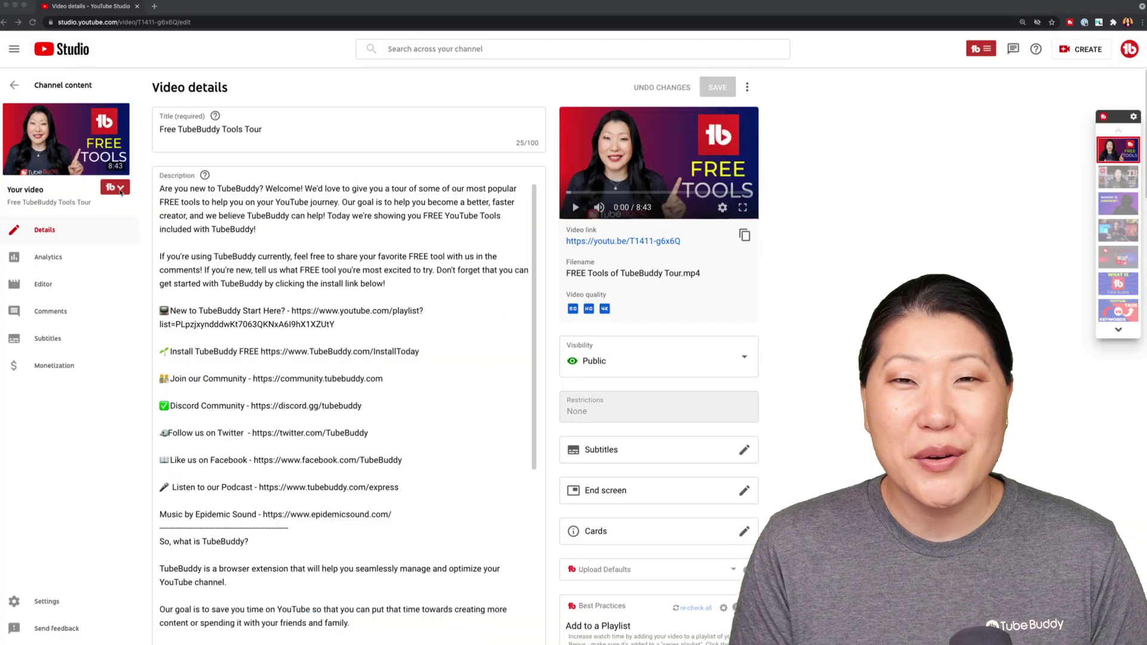
Step: Export the Free TubeBuddy Tools Tour video's comments to CSV from its TubeBuddy Tools menu
left_click(114, 190)
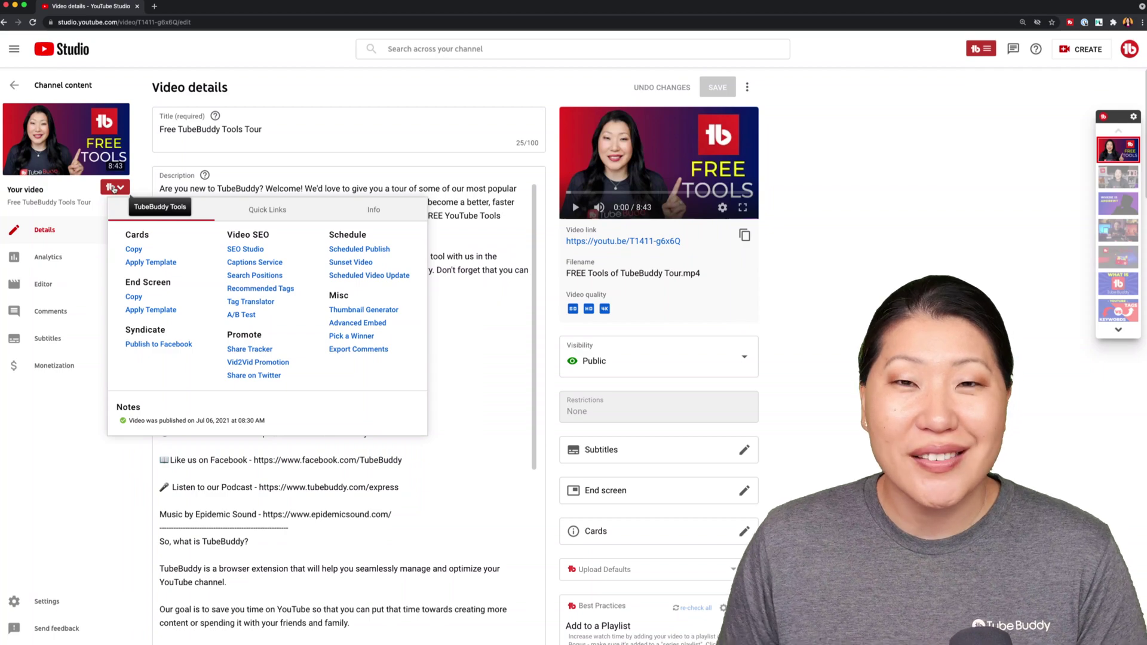
left_click(377, 352)
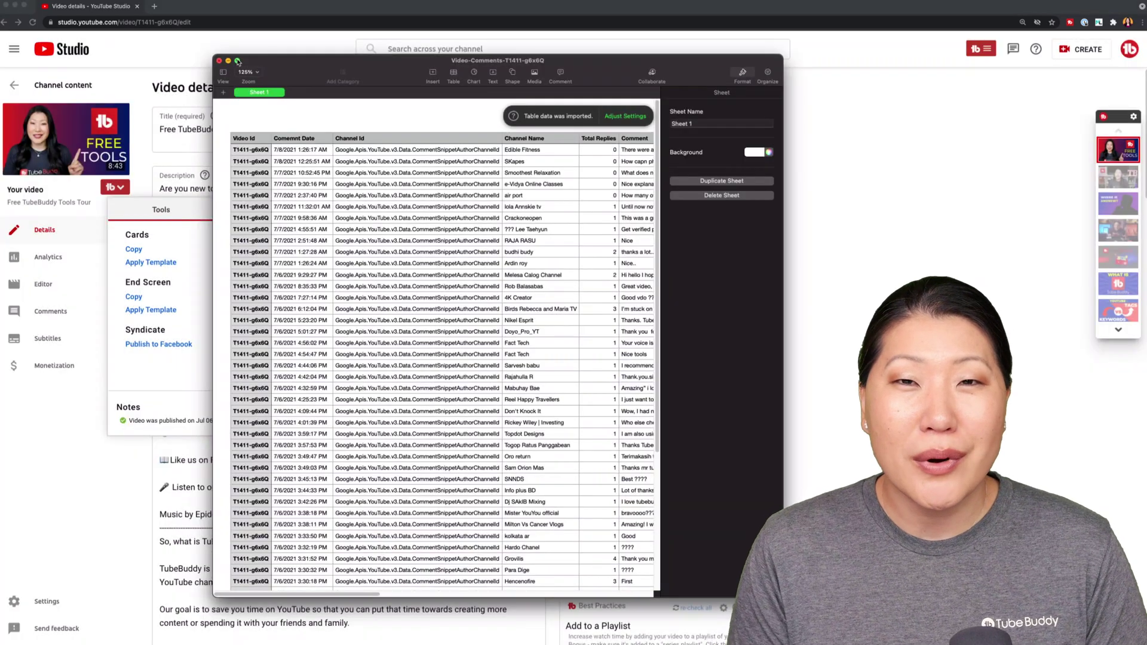
left_click(238, 61)
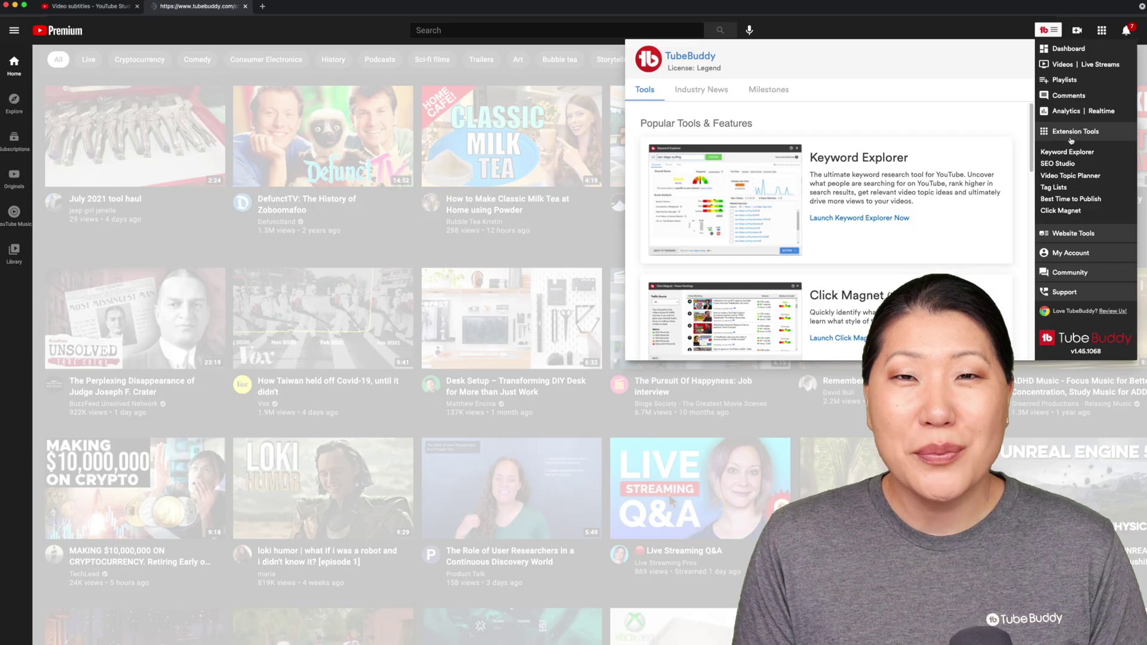
Step: Open the Competitor Scorecard from TubeBuddy's competitor website tools
left_click(1074, 233)
left_click(1062, 210)
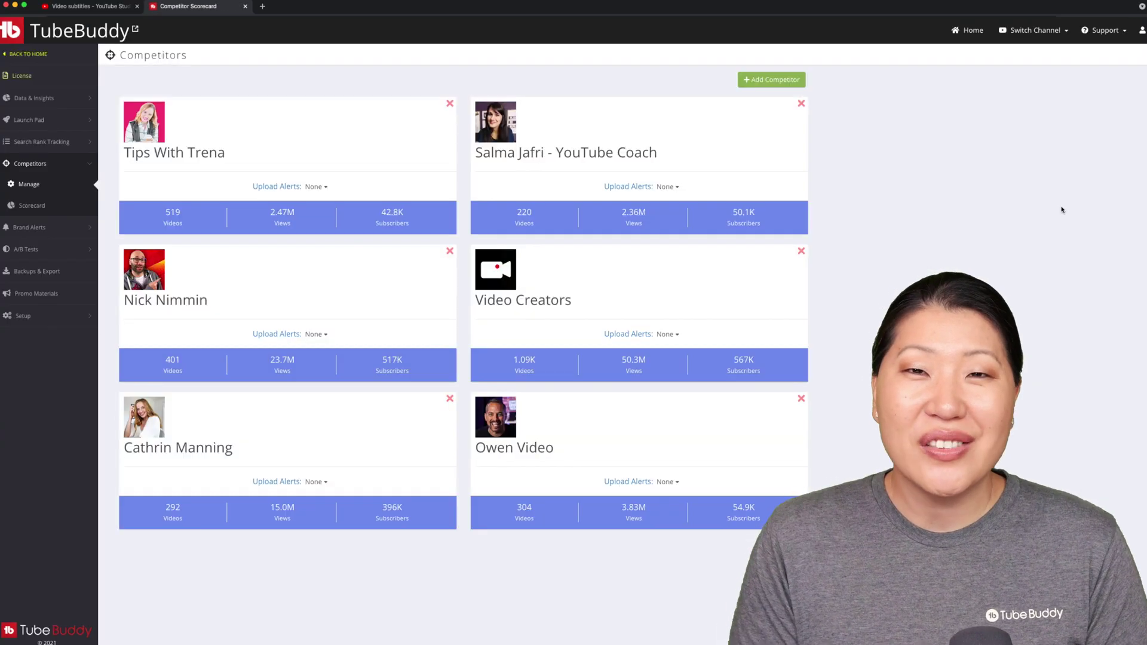
left_click(47, 206)
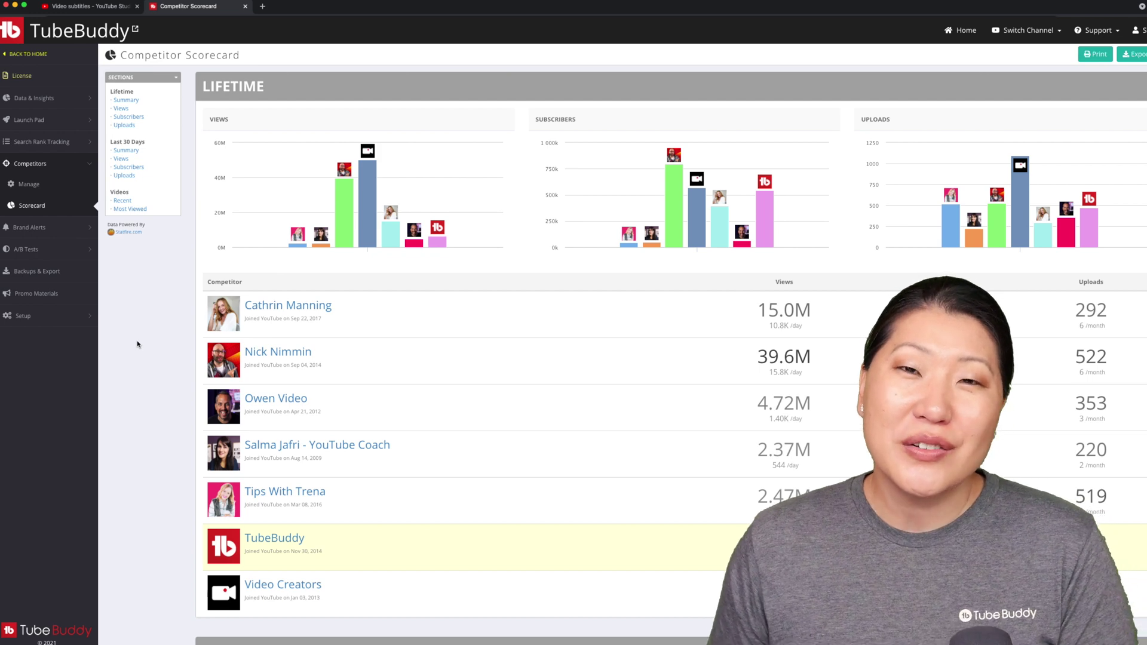
Step: Scroll through the competitors' Most Viewed videos table
scroll(137, 344, "down", 5)
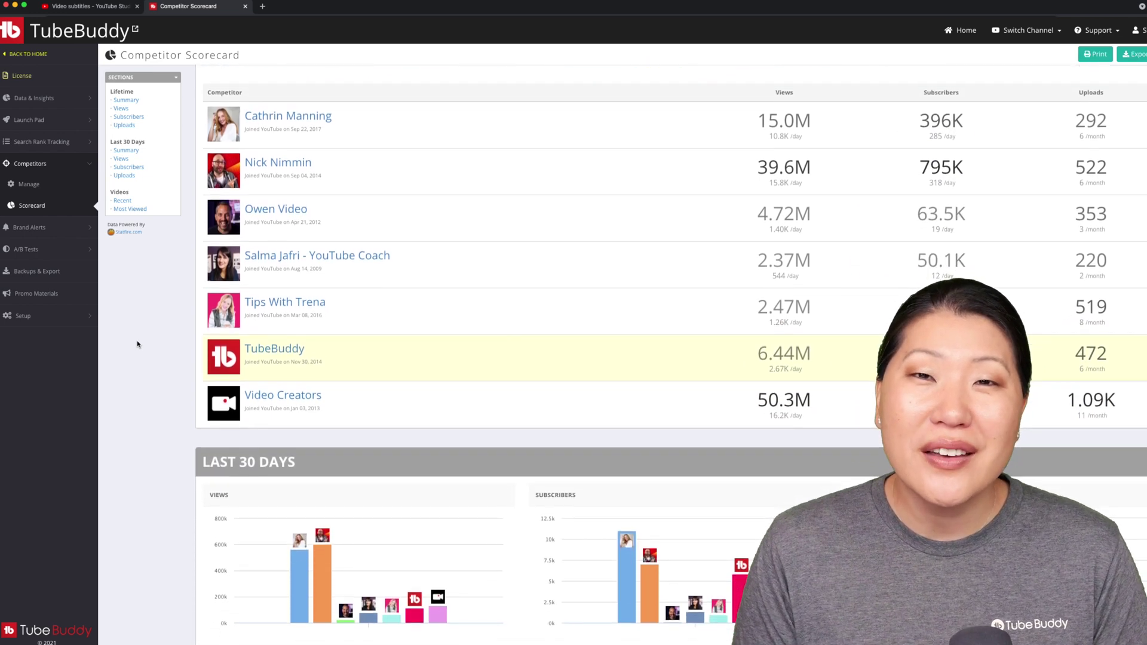
scroll(137, 344, "down", 4)
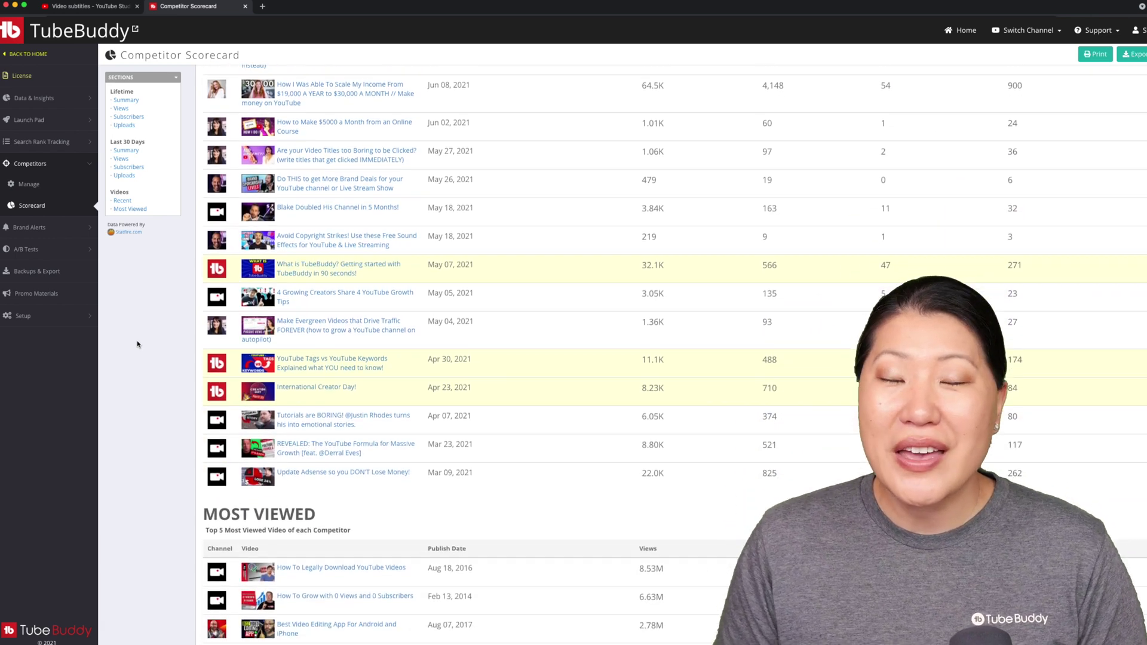
scroll(137, 344, "down", 1)
scroll(137, 345, "down", 5)
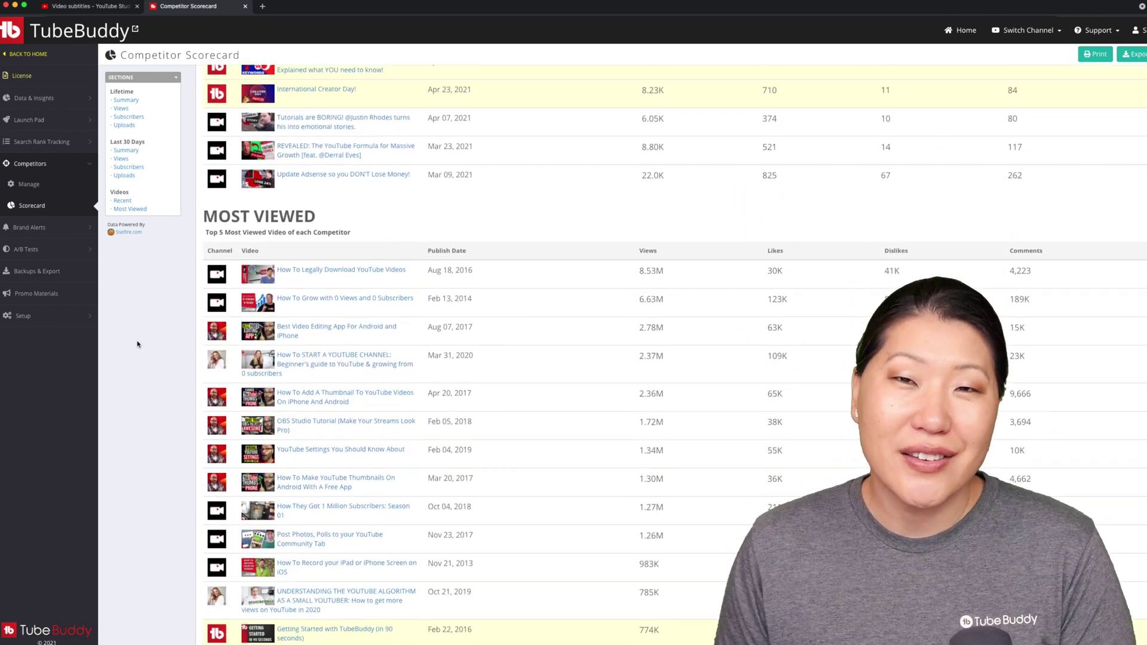
scroll(136, 344, "down", 3)
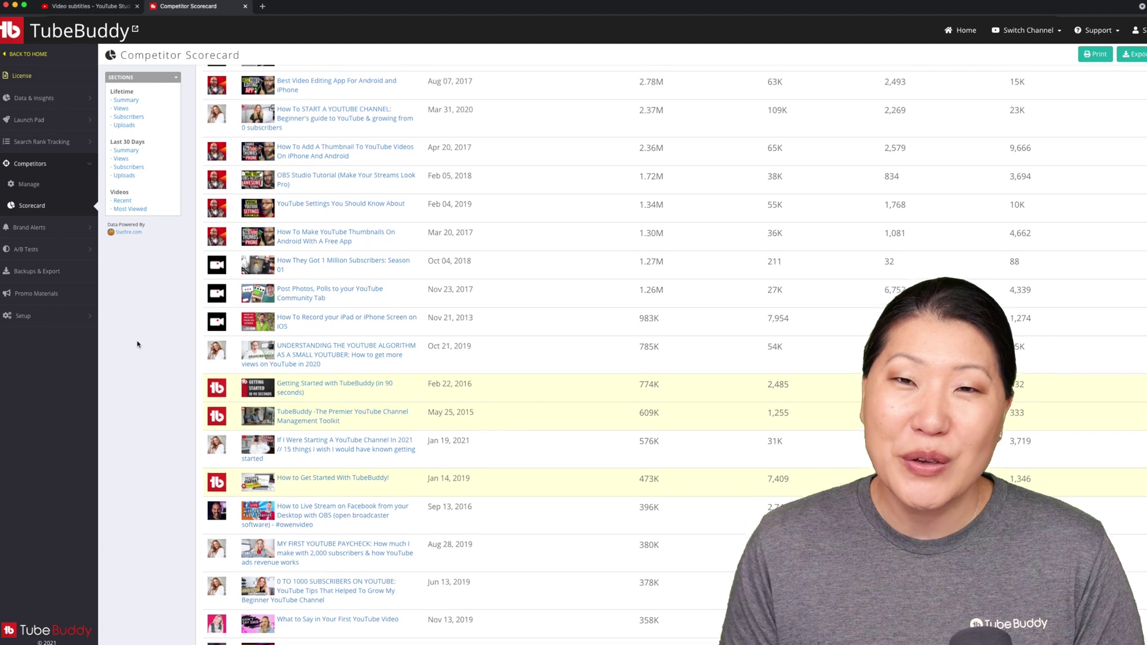
scroll(137, 344, "down", 4)
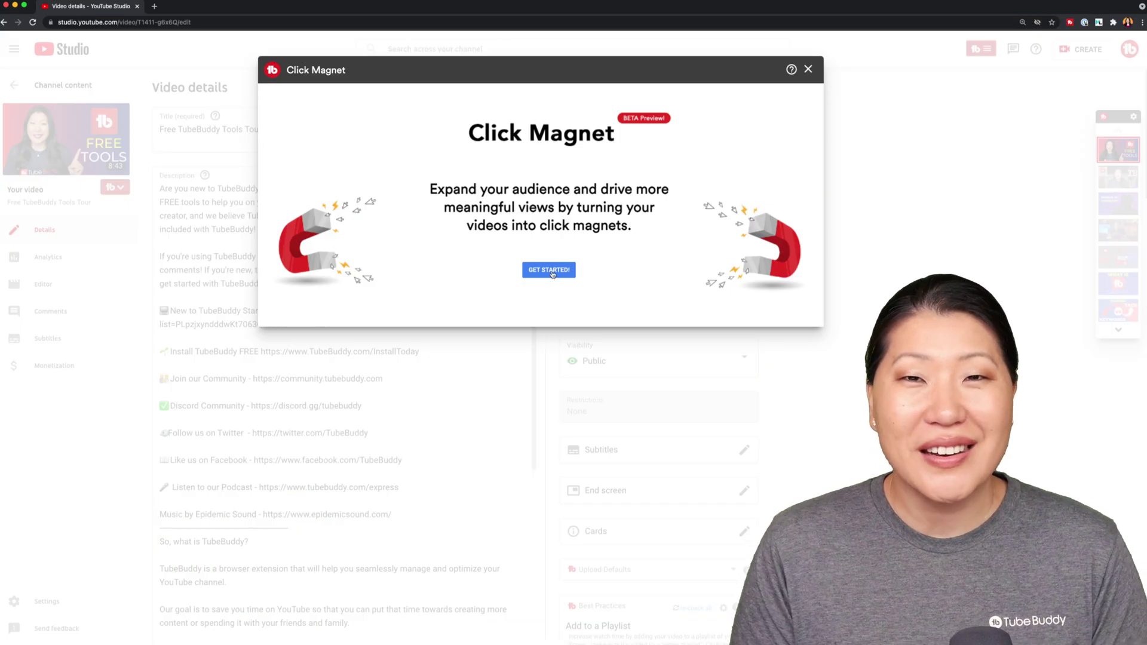
Step: Start Click Magnet, rank Power Rankings by YouTube Search traffic, then go back to Click Magnet home
left_click(551, 271)
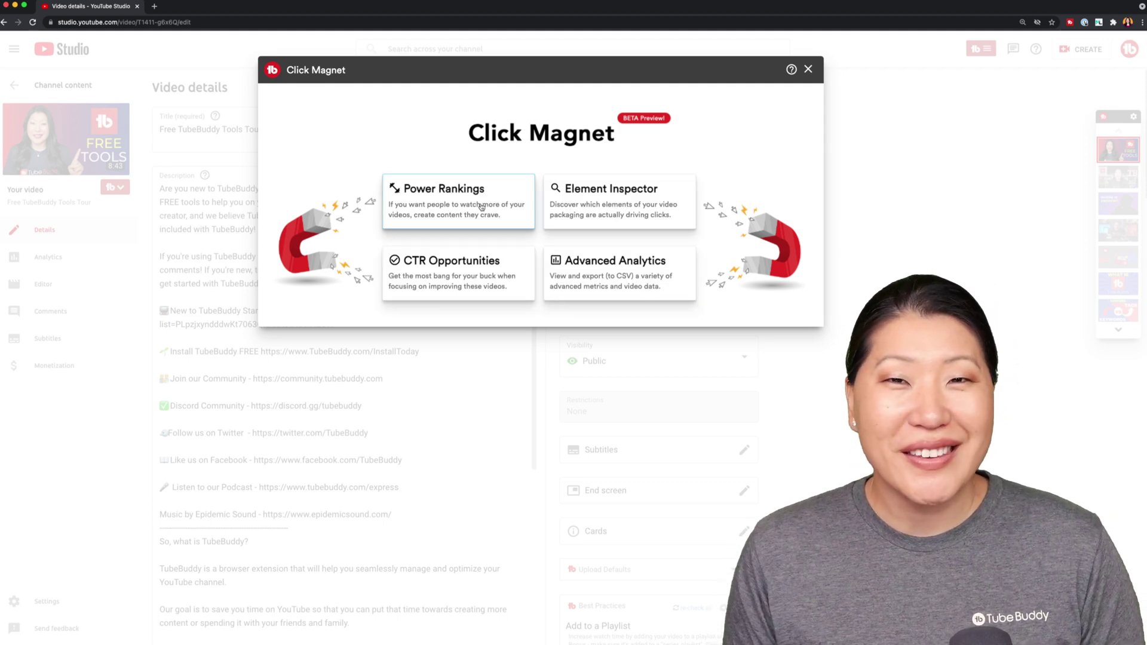
left_click(458, 200)
scroll(547, 201, "down", 6)
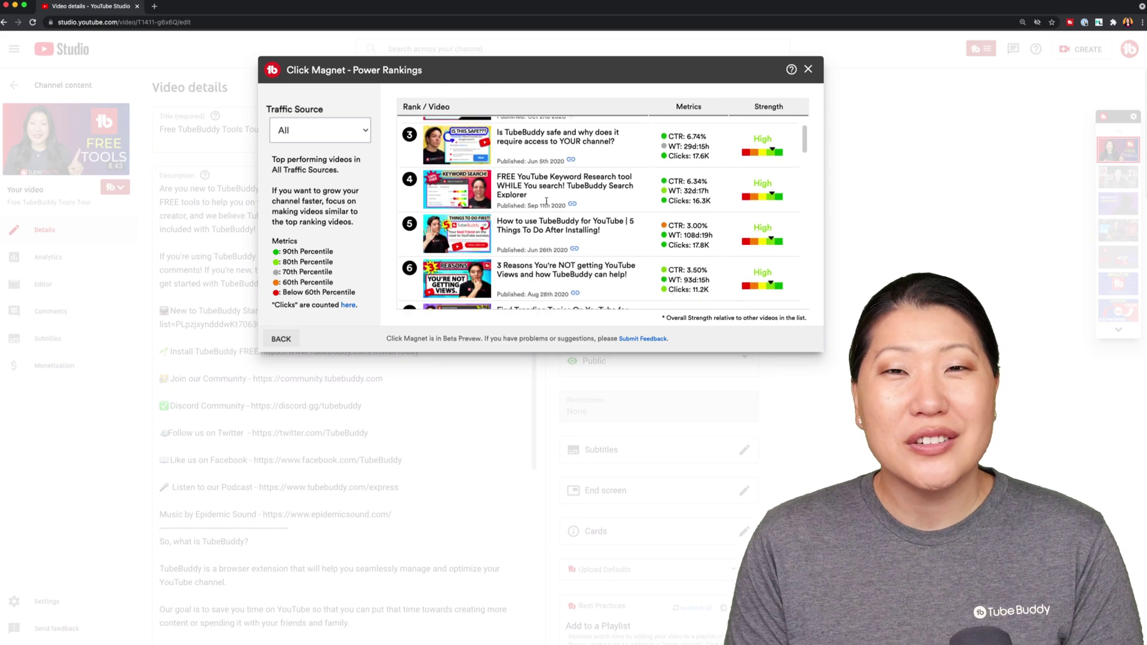
left_click(345, 135)
key("Escape")
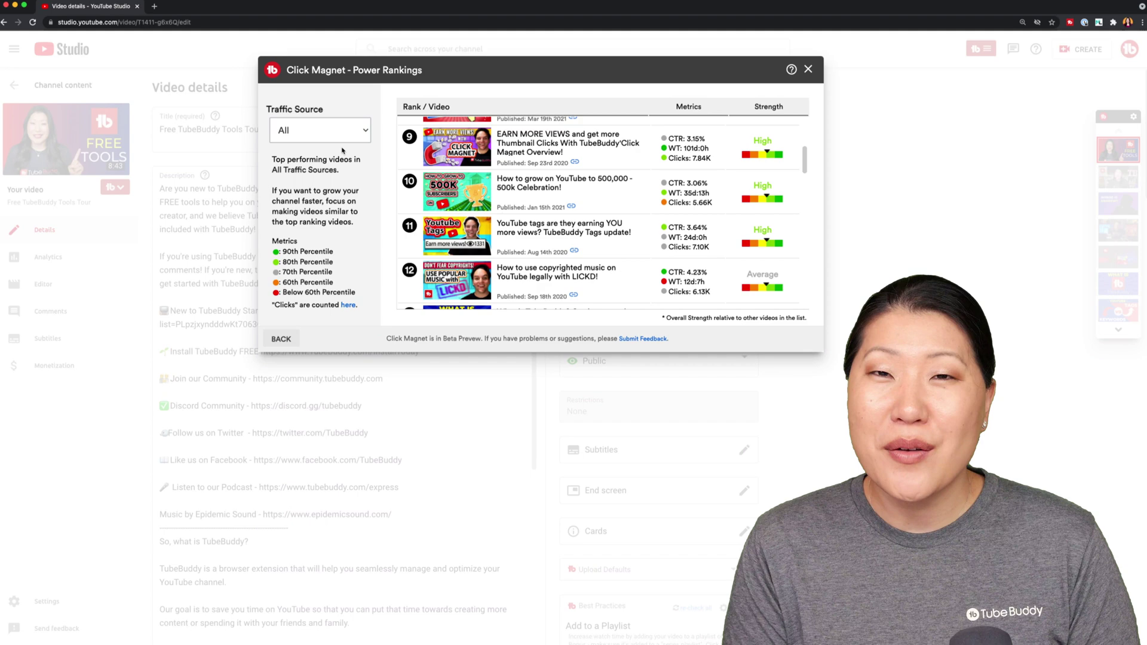
scroll(630, 214, "up", 6)
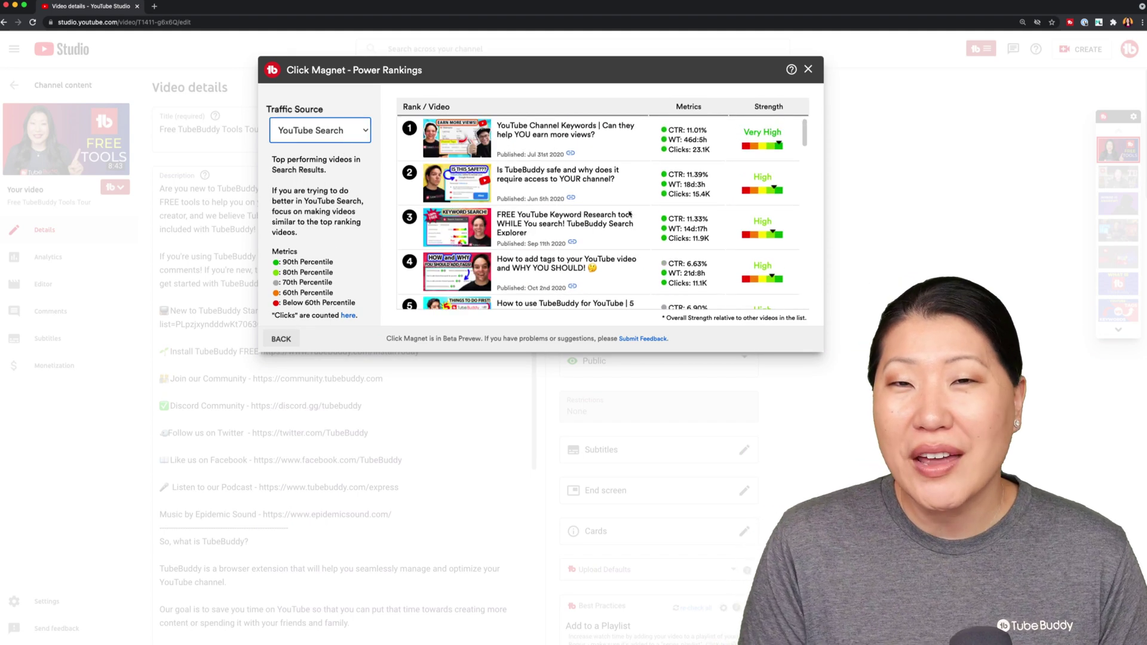
left_click(281, 339)
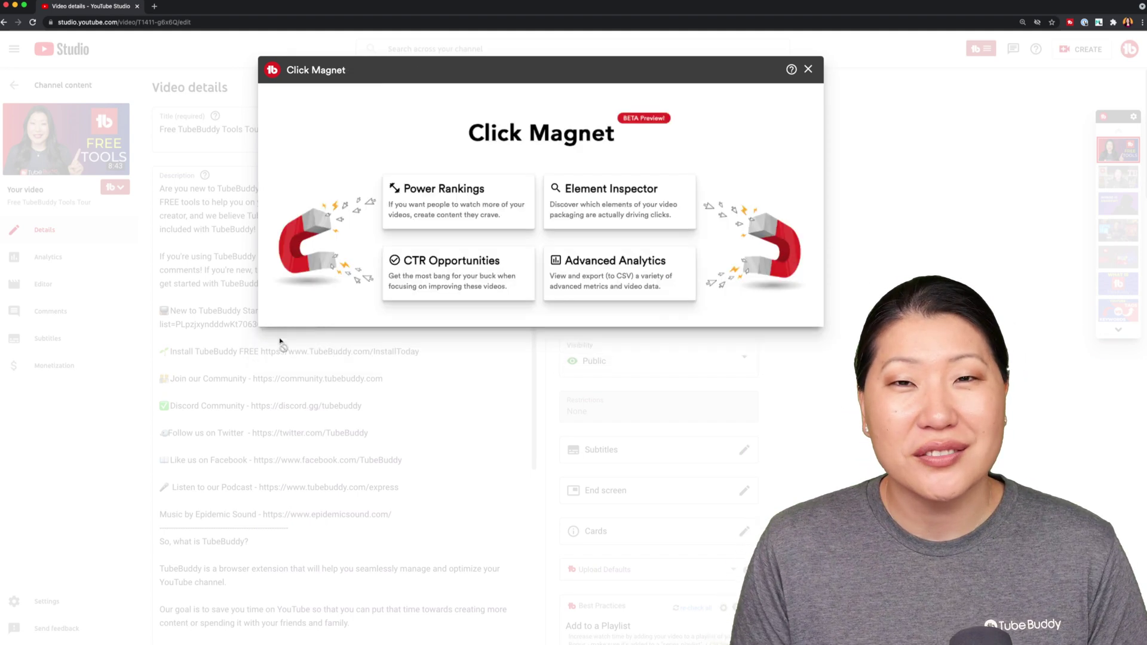
Step: Open Element Inspector and compare click-through rates for face vs no face and by facial emotion
left_click(632, 209)
mouse_move(457, 263)
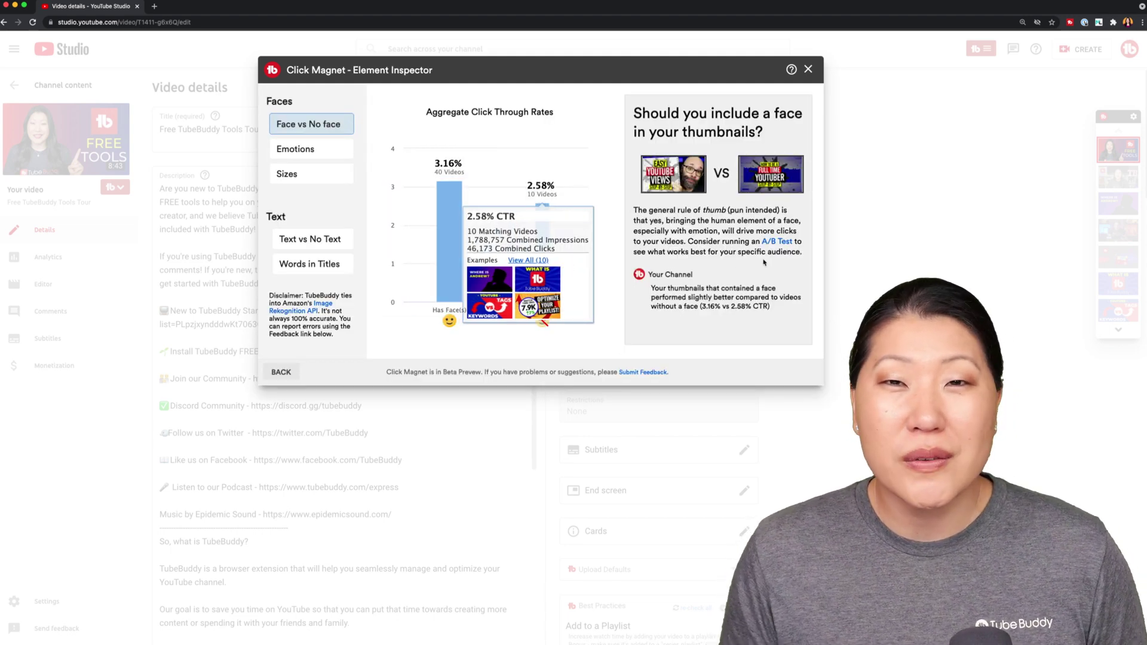
left_click(312, 149)
mouse_move(455, 345)
left_mouse_down()
mouse_move(594, 344)
mouse_move(454, 345)
left_mouse_up()
Step: Compare click-through rates by face size, text vs no text, and words in titles
left_click(312, 174)
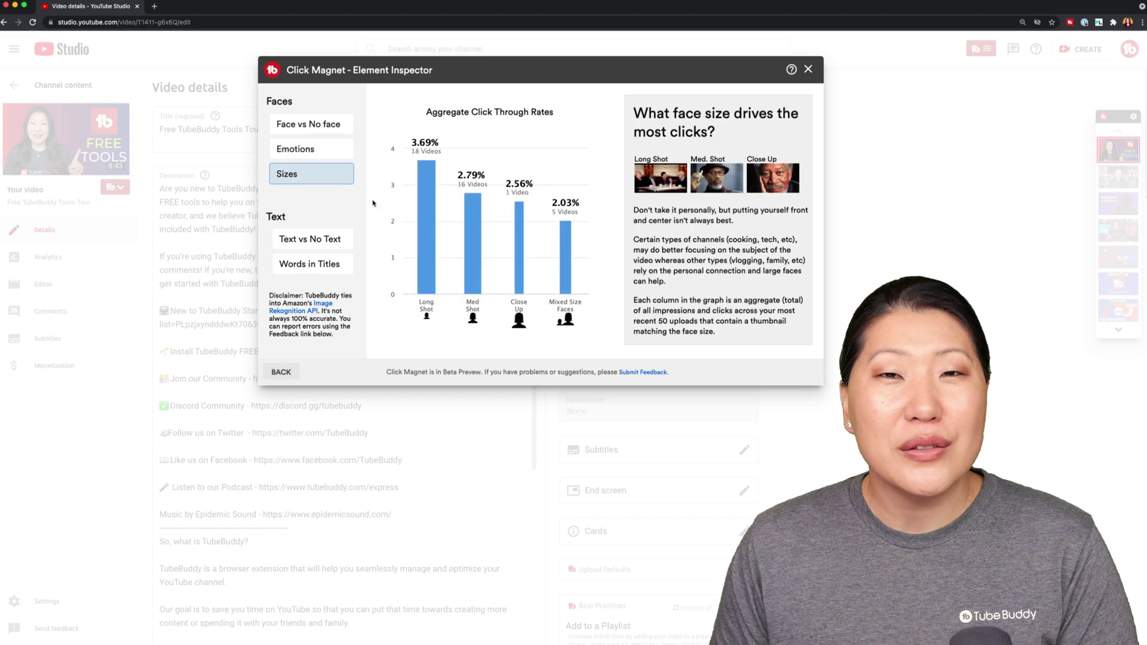
mouse_move(474, 286)
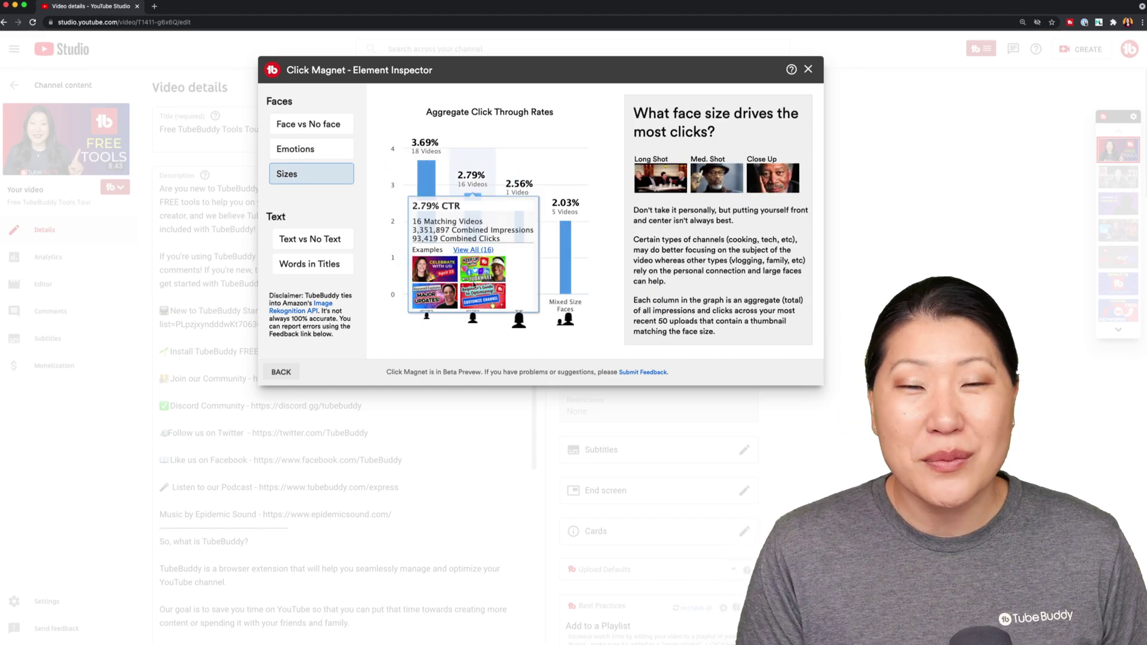
mouse_move(523, 185)
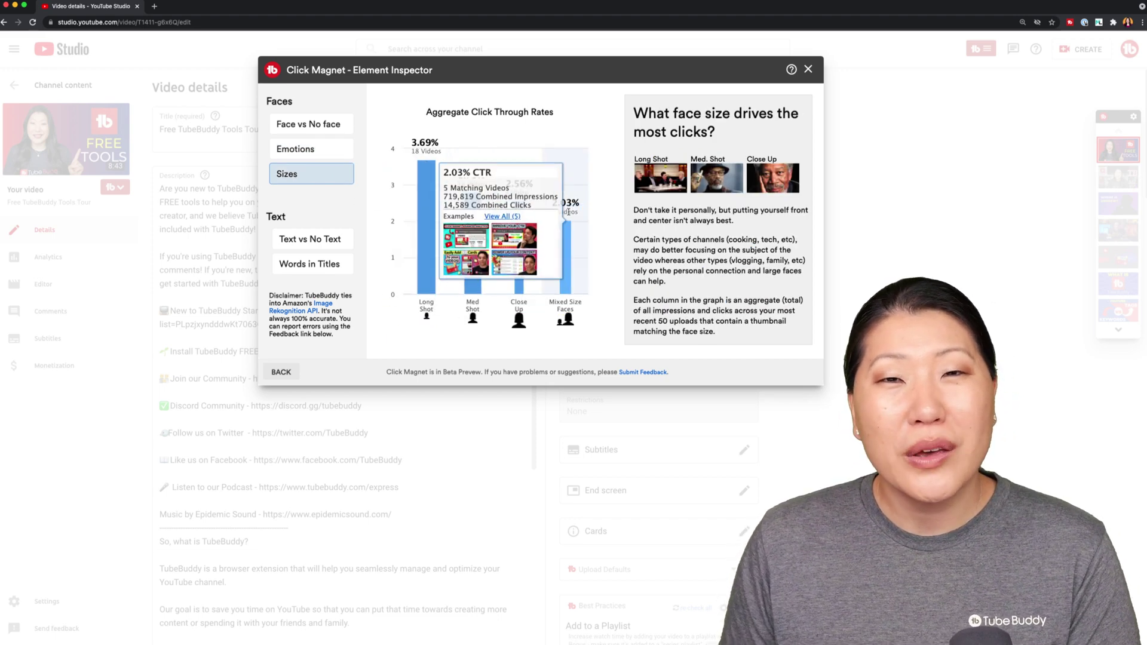
left_click(312, 239)
left_click(315, 267)
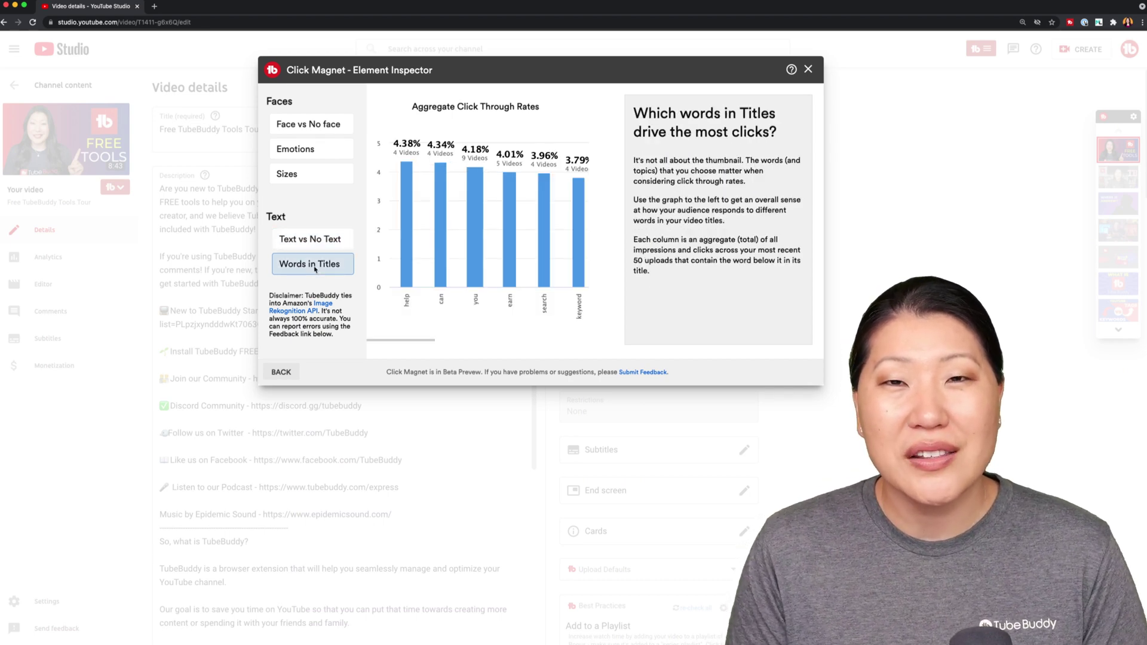
Step: Scroll through the CTR Opportunities video list against the 3.06% average CTR, then go back
left_click(281, 372)
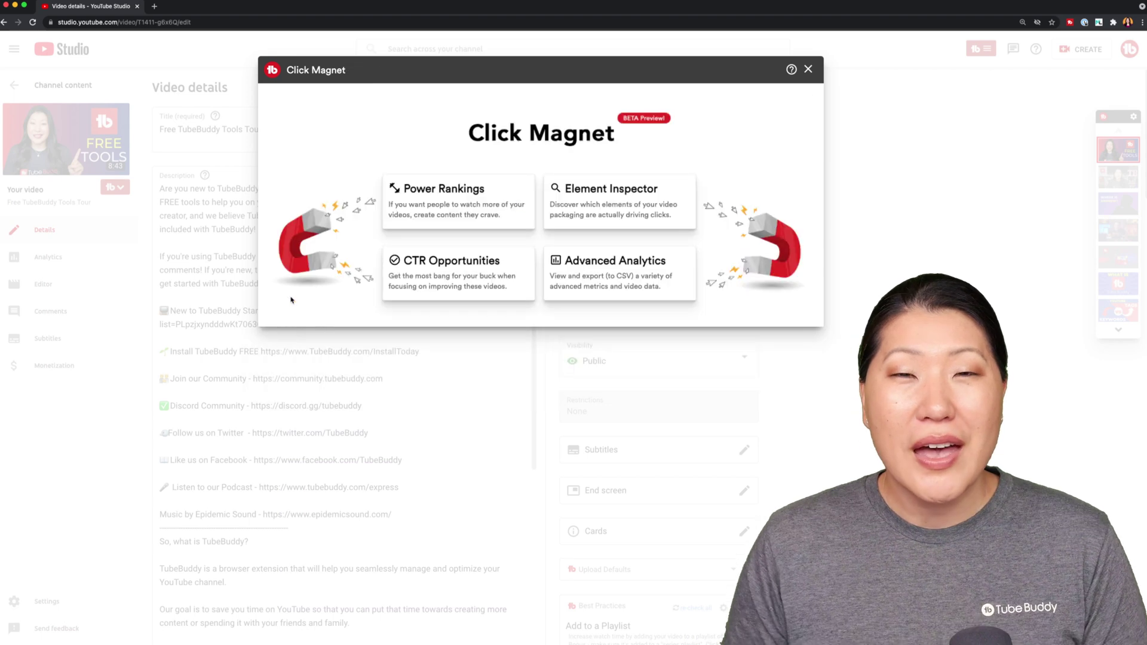
left_click(522, 264)
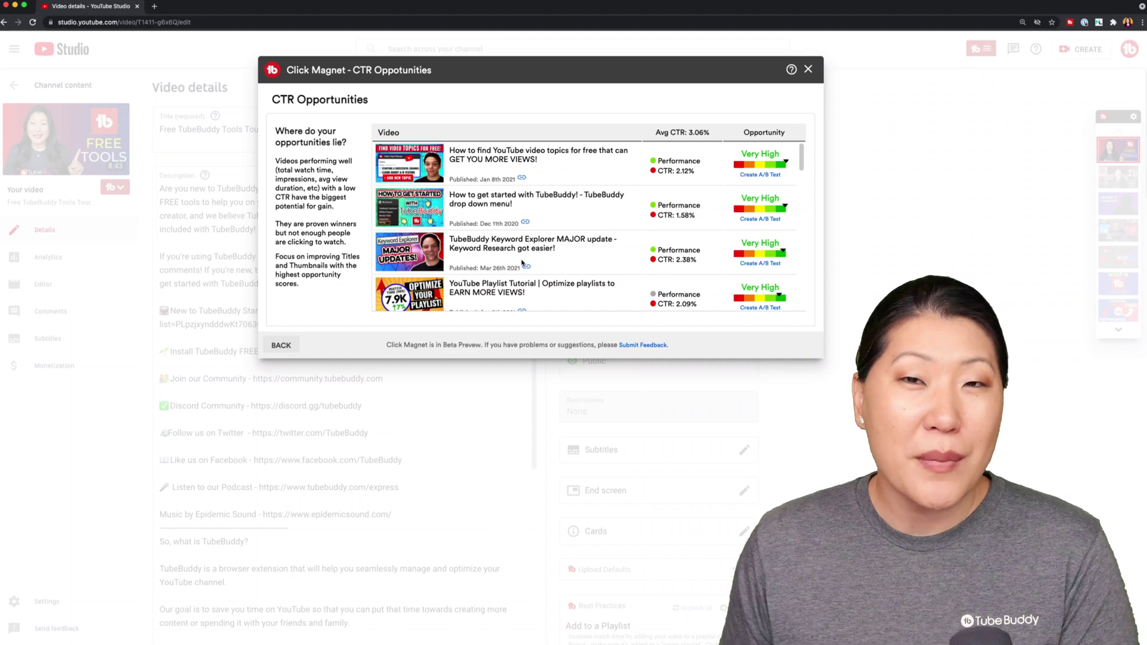
scroll(522, 263, "down", 5)
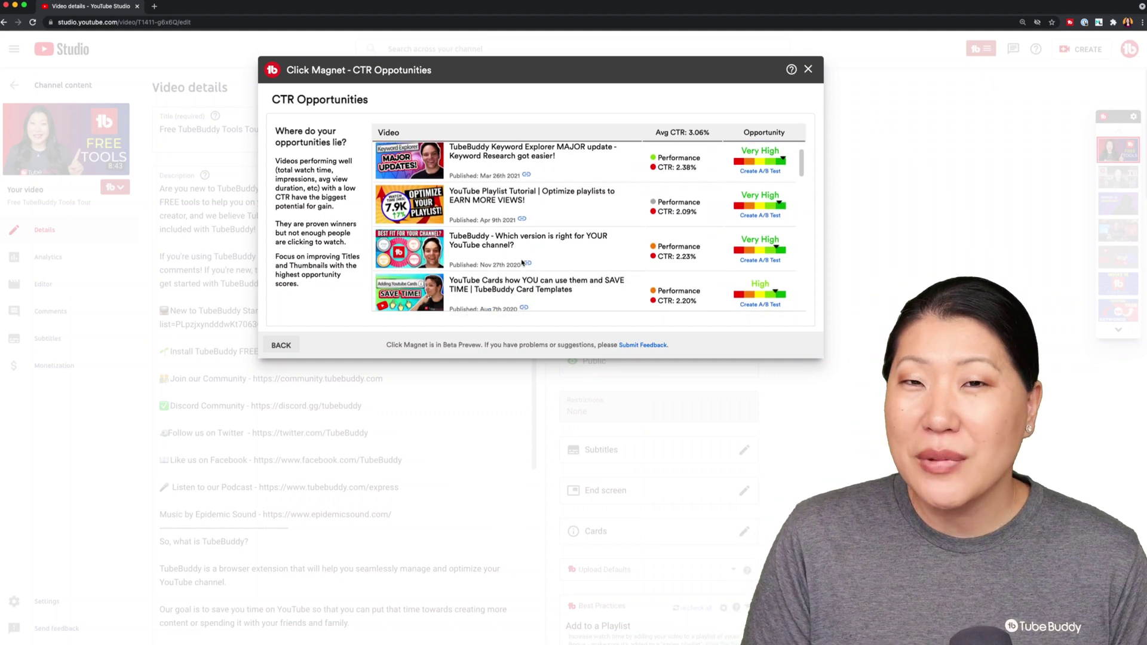
scroll(522, 264, "down", 3)
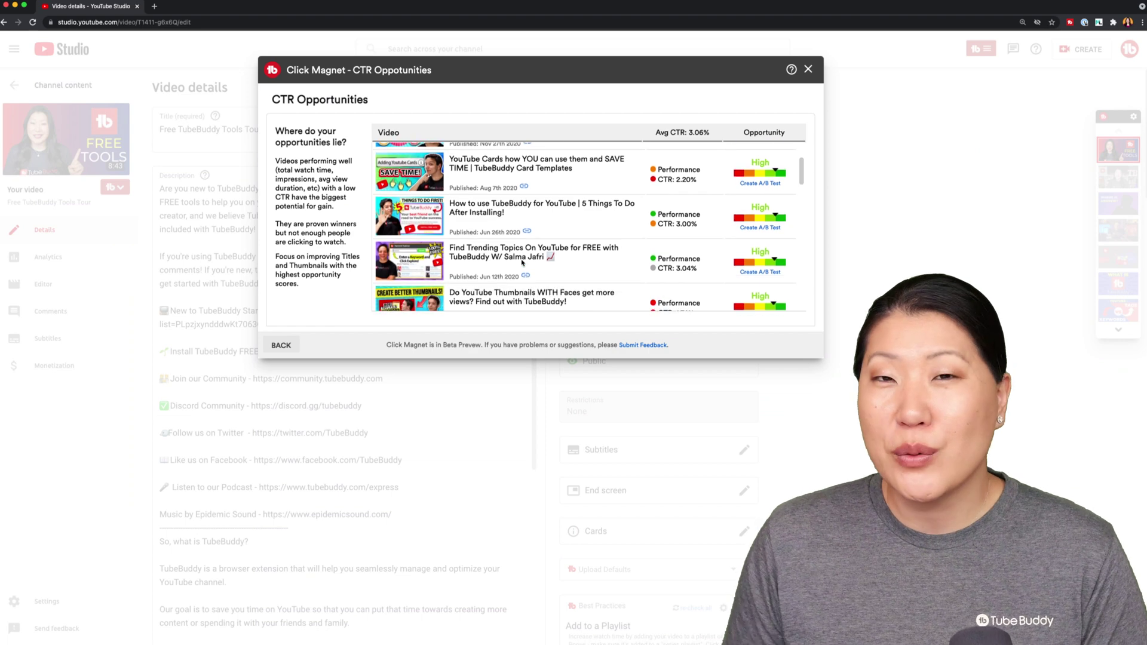
scroll(522, 264, "down", 8)
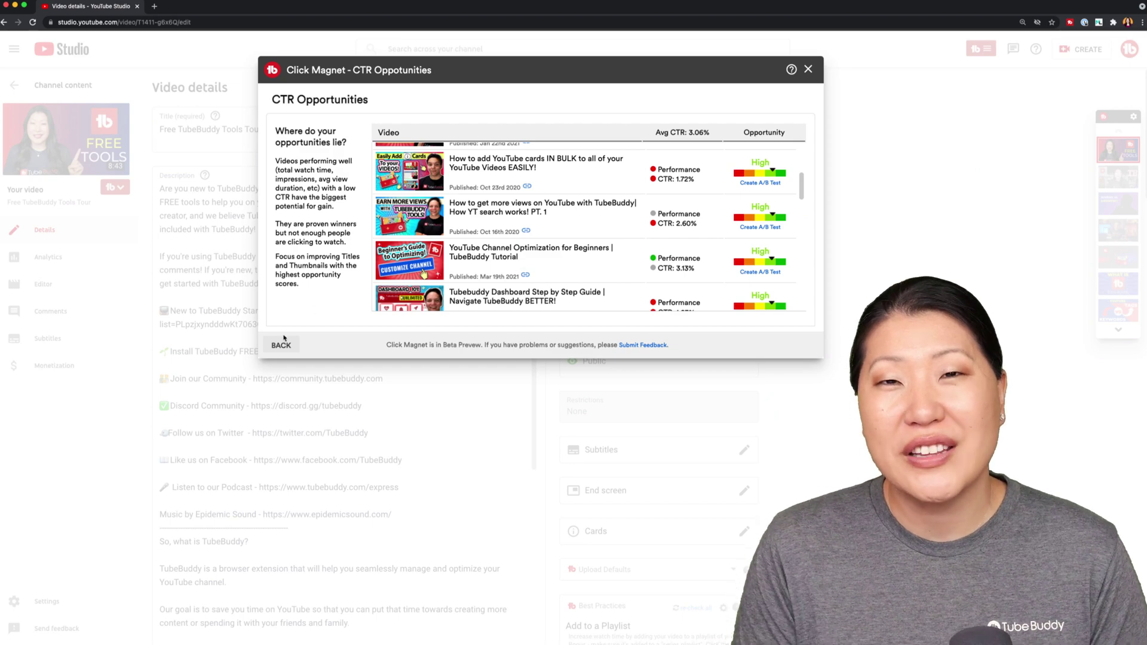
left_click(283, 346)
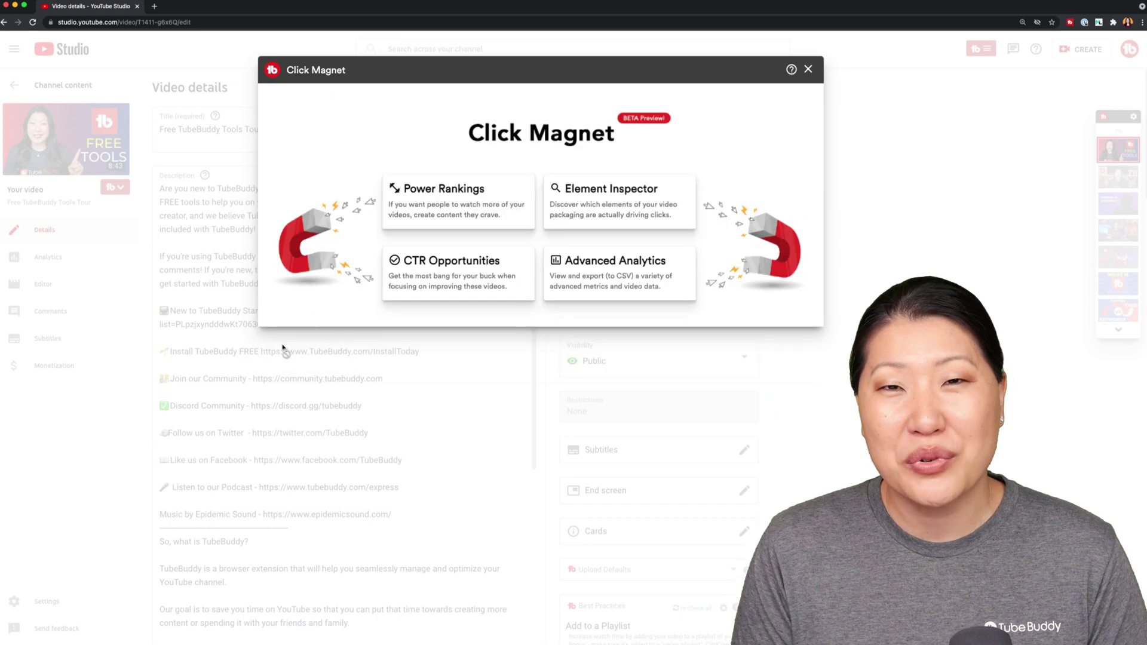
Step: View Advanced Analytics with Lifetime time frame, All traffic sources and no minimum impressions, scanning the table
left_click(633, 279)
left_click(329, 129)
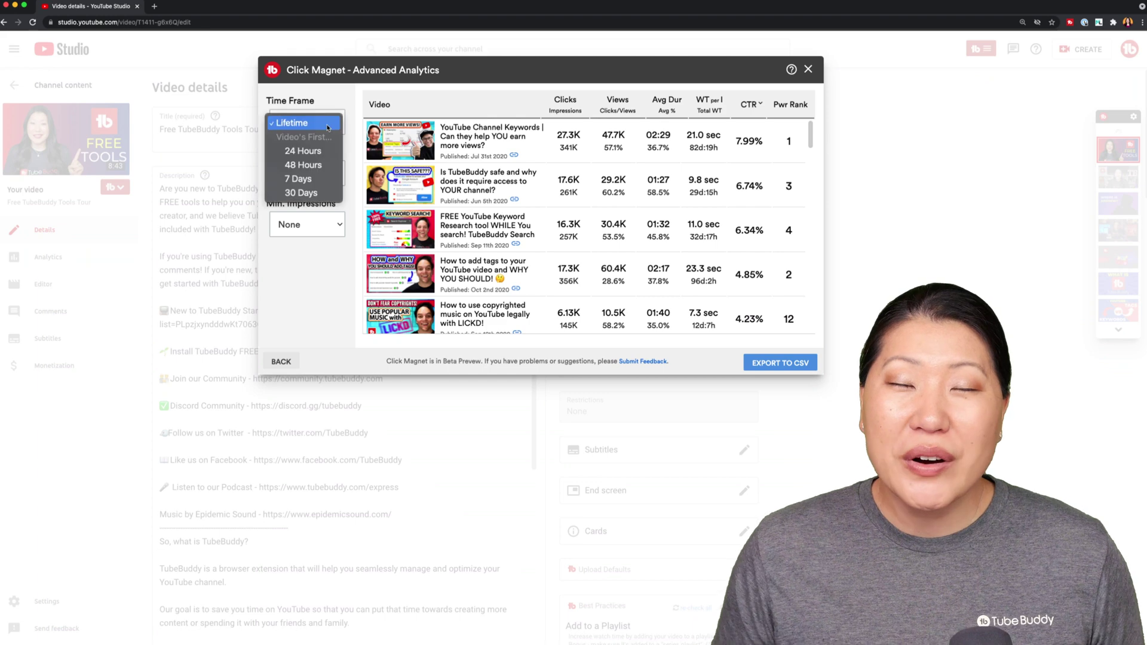
left_click(303, 286)
left_click(315, 171)
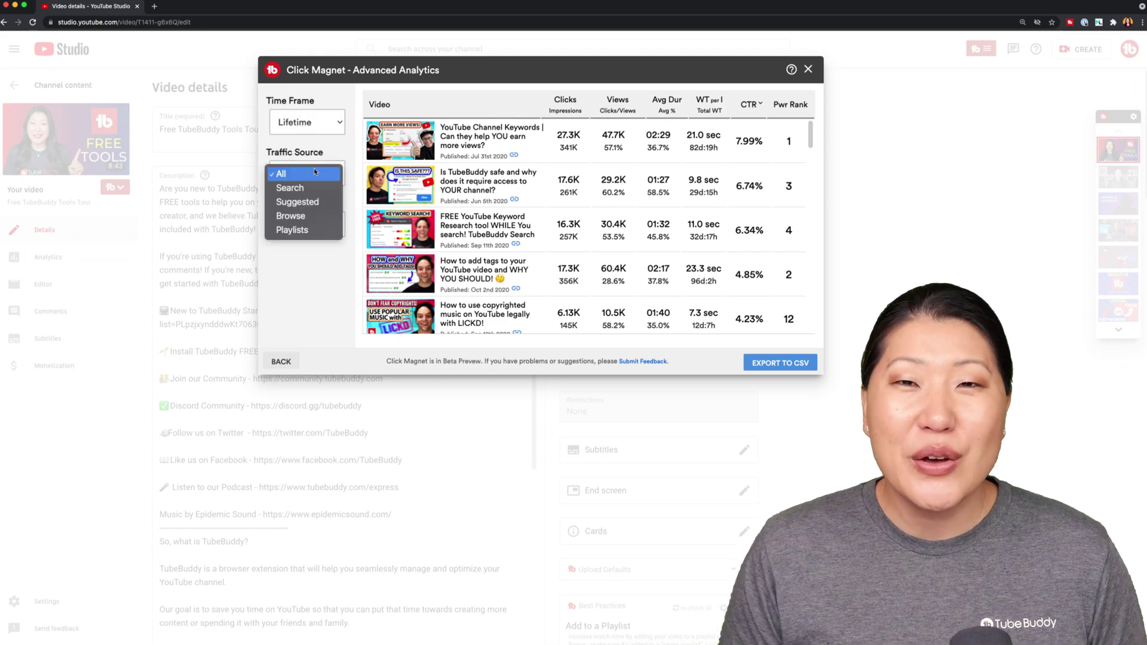
left_click(315, 173)
left_click(316, 231)
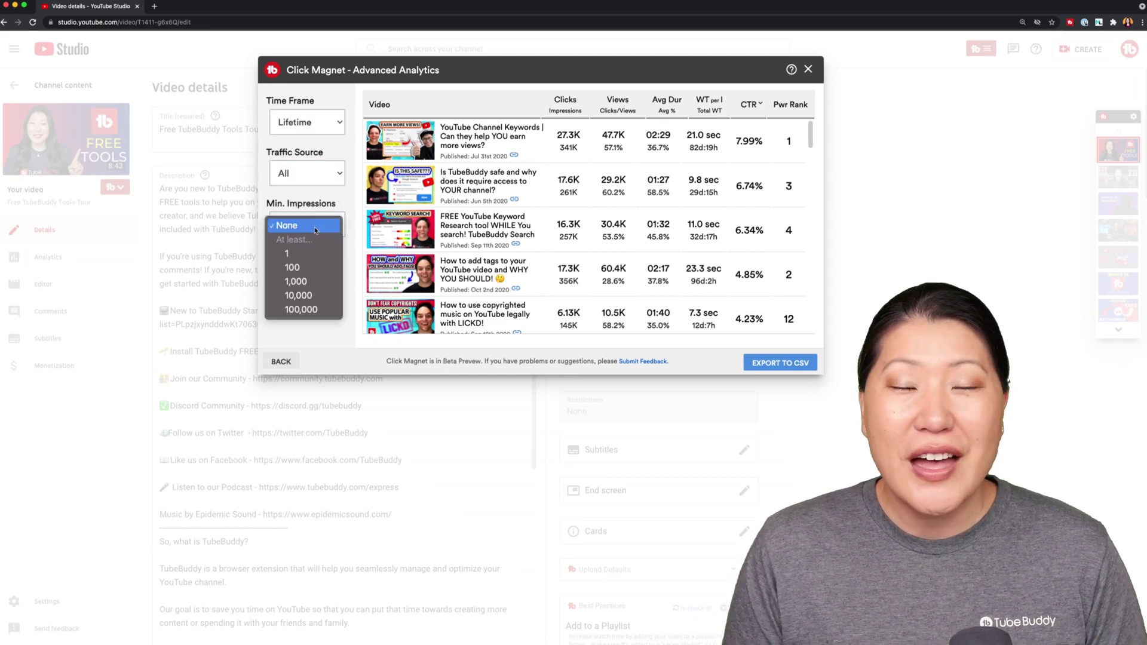
left_click(315, 231)
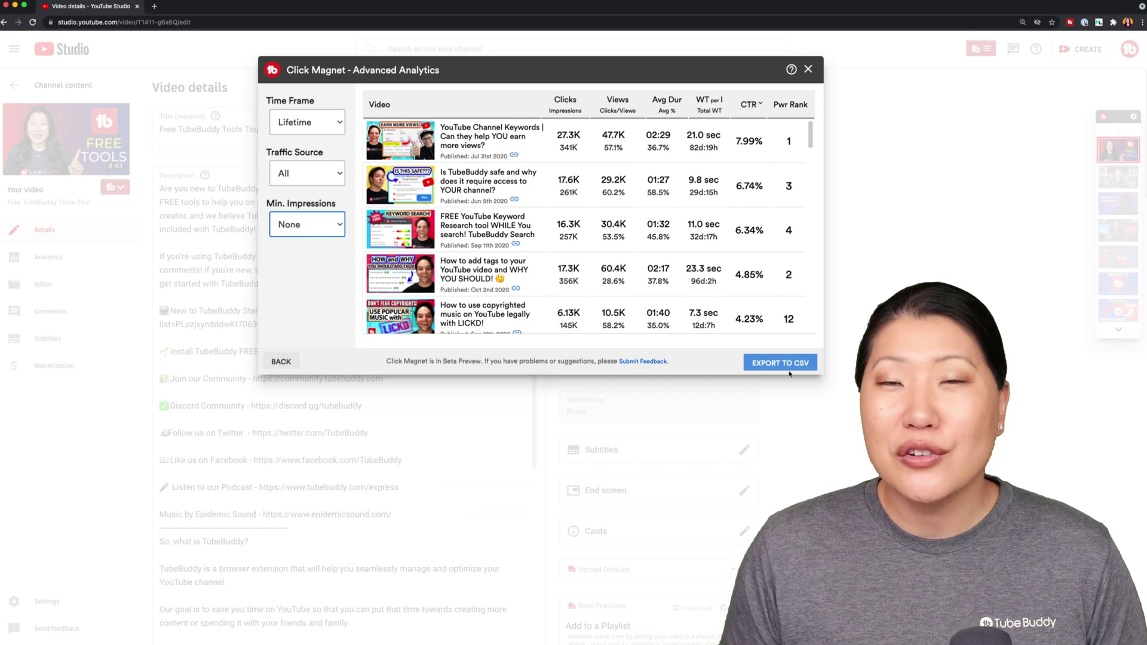
scroll(614, 227, "down", 10)
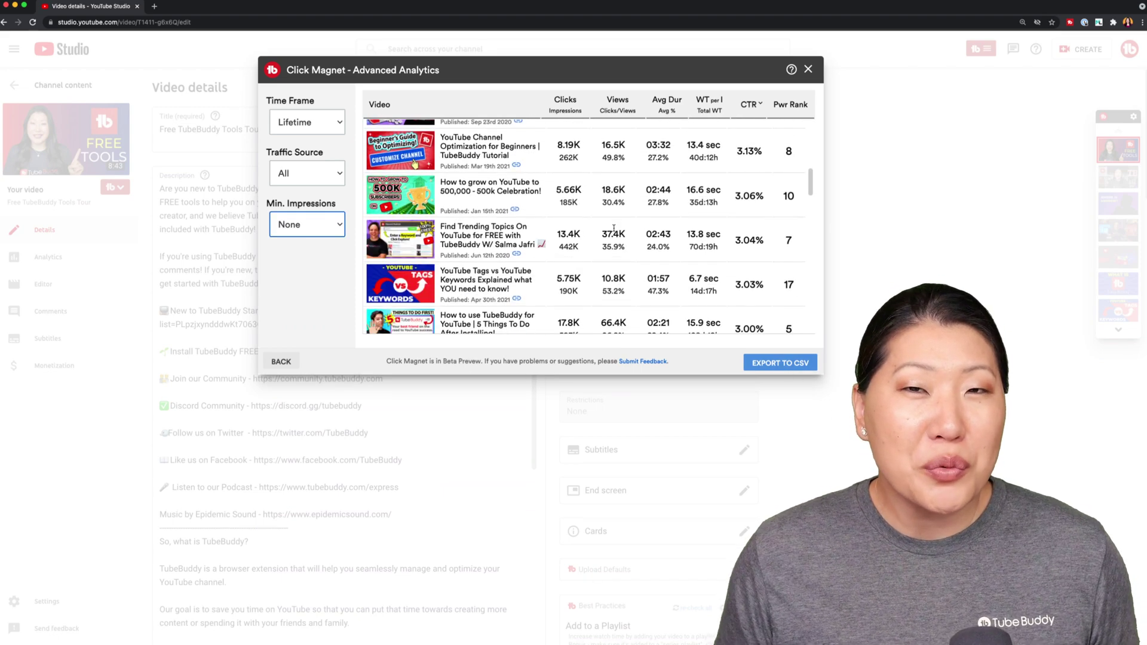
scroll(614, 228, "up", 8)
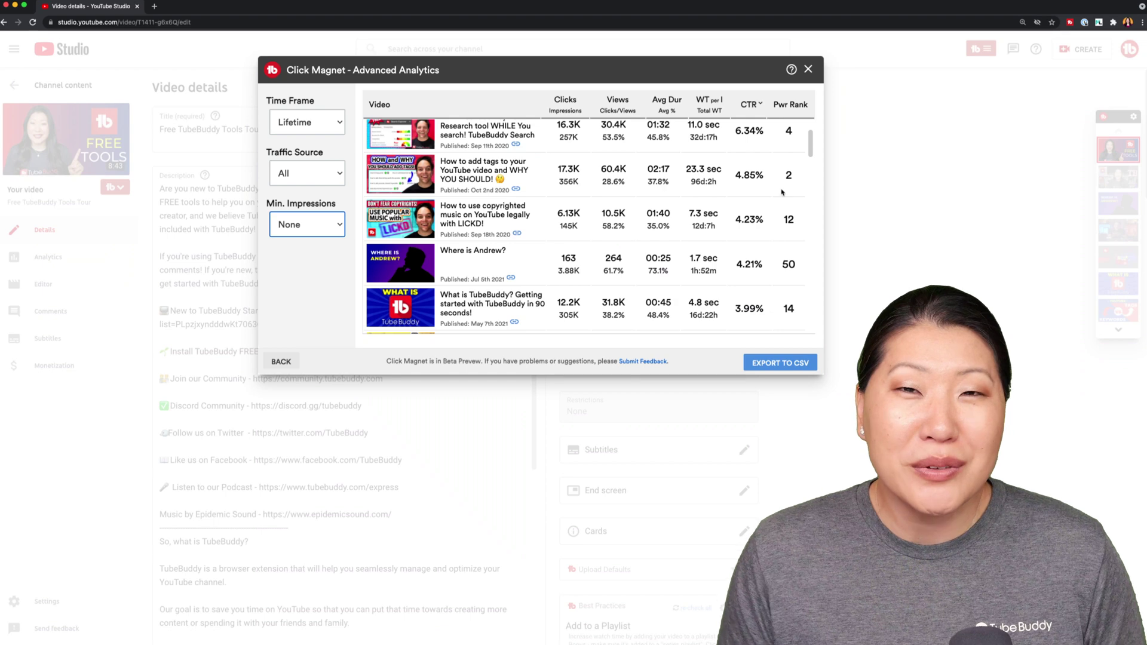